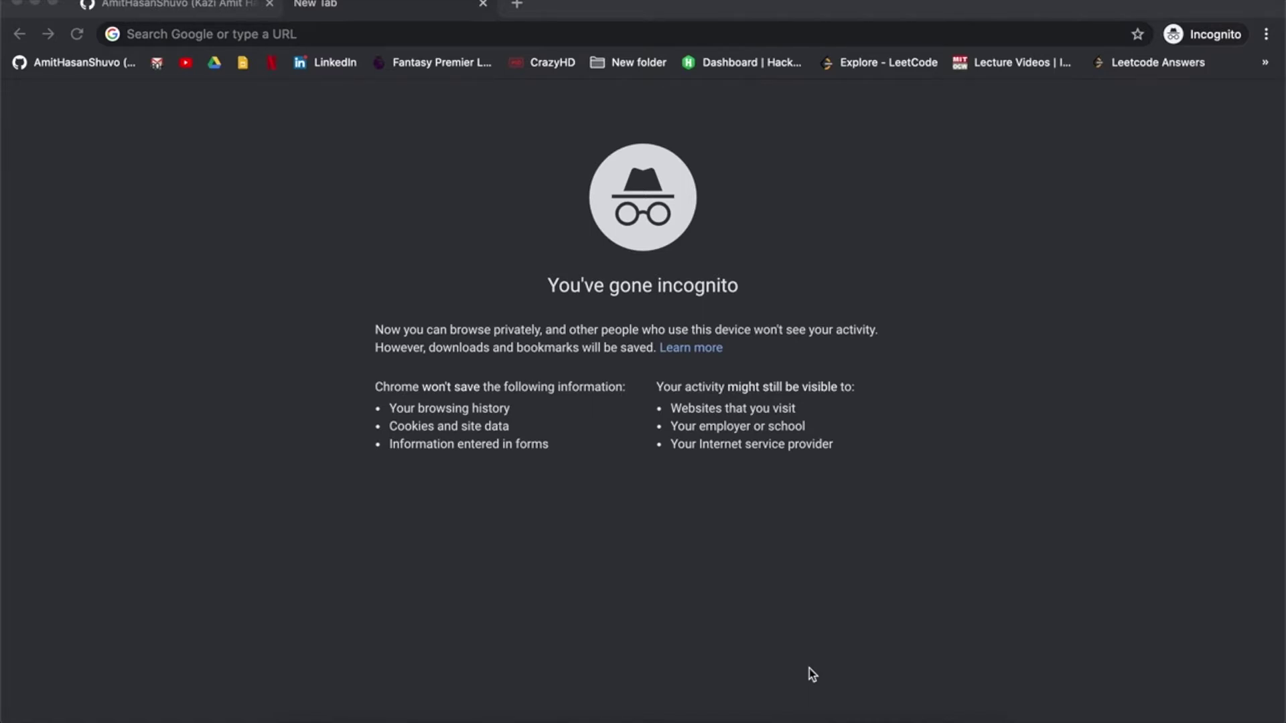
Open the form for creating a new repository from the GitHub profile's repository list
{"action": "left_click", "coordinate": [210, 12]}
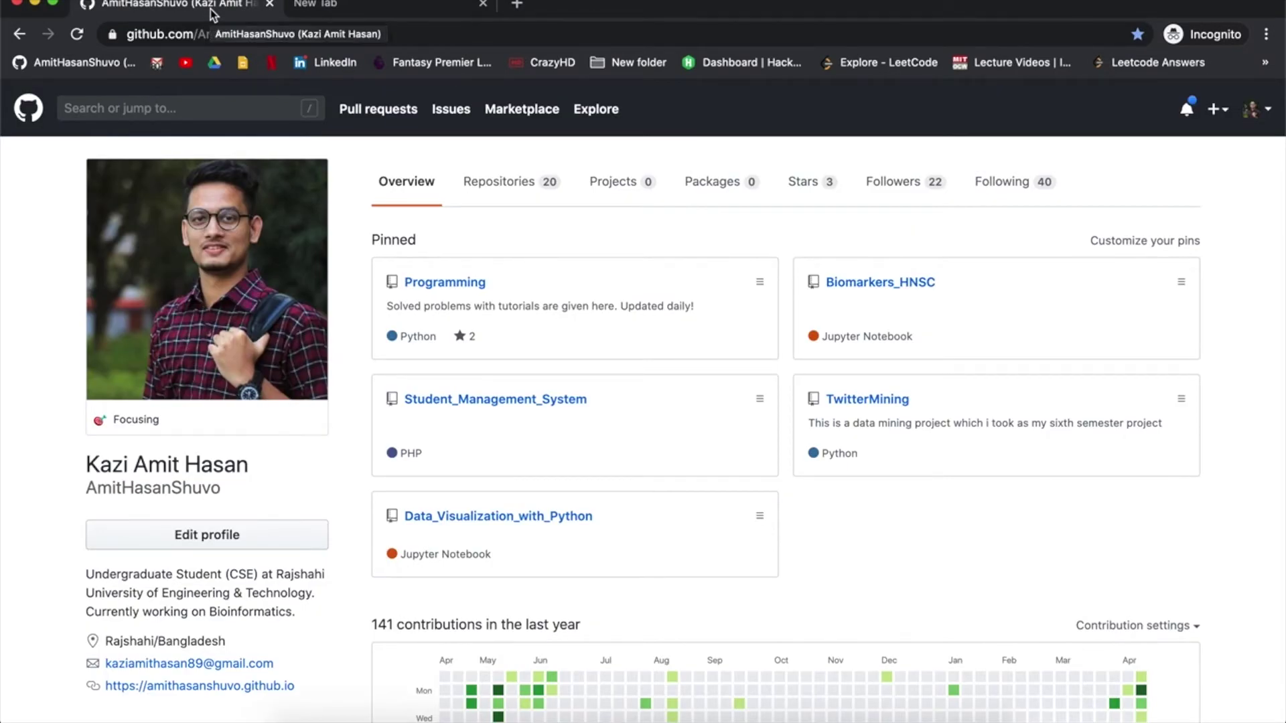
{"action": "left_click", "coordinate": [492, 199]}
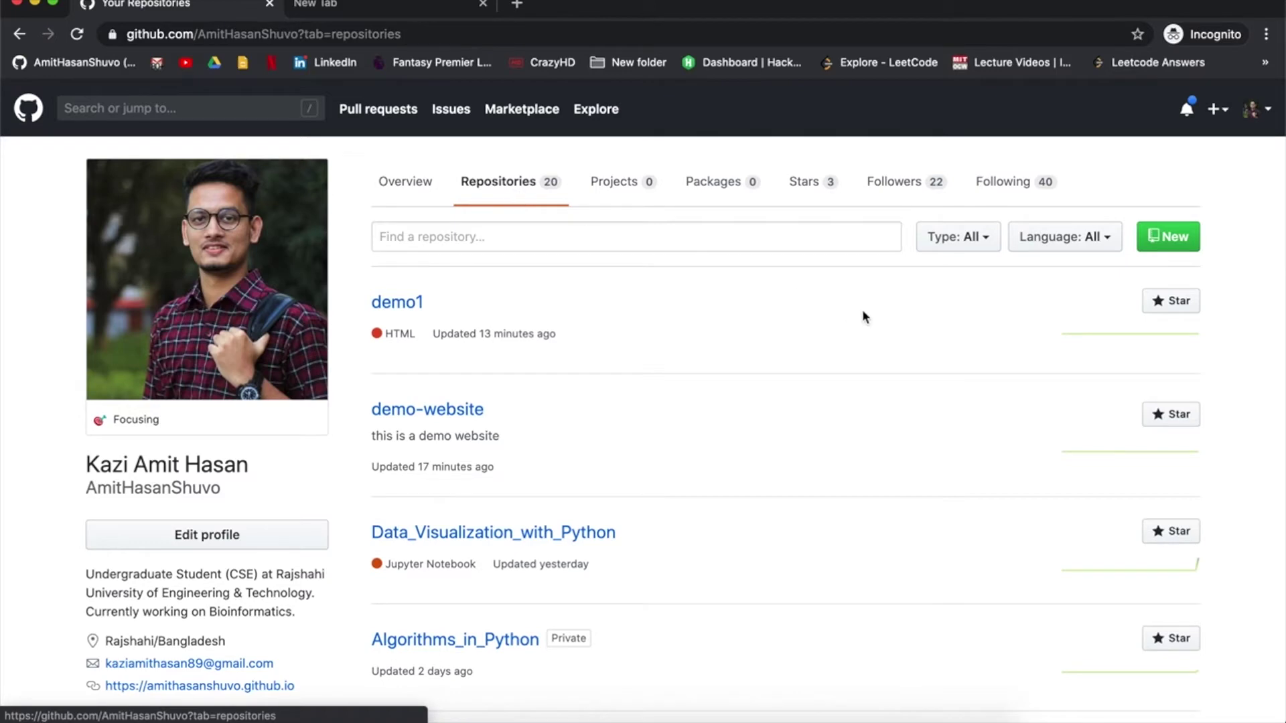
{"action": "left_click", "coordinate": [1182, 249]}
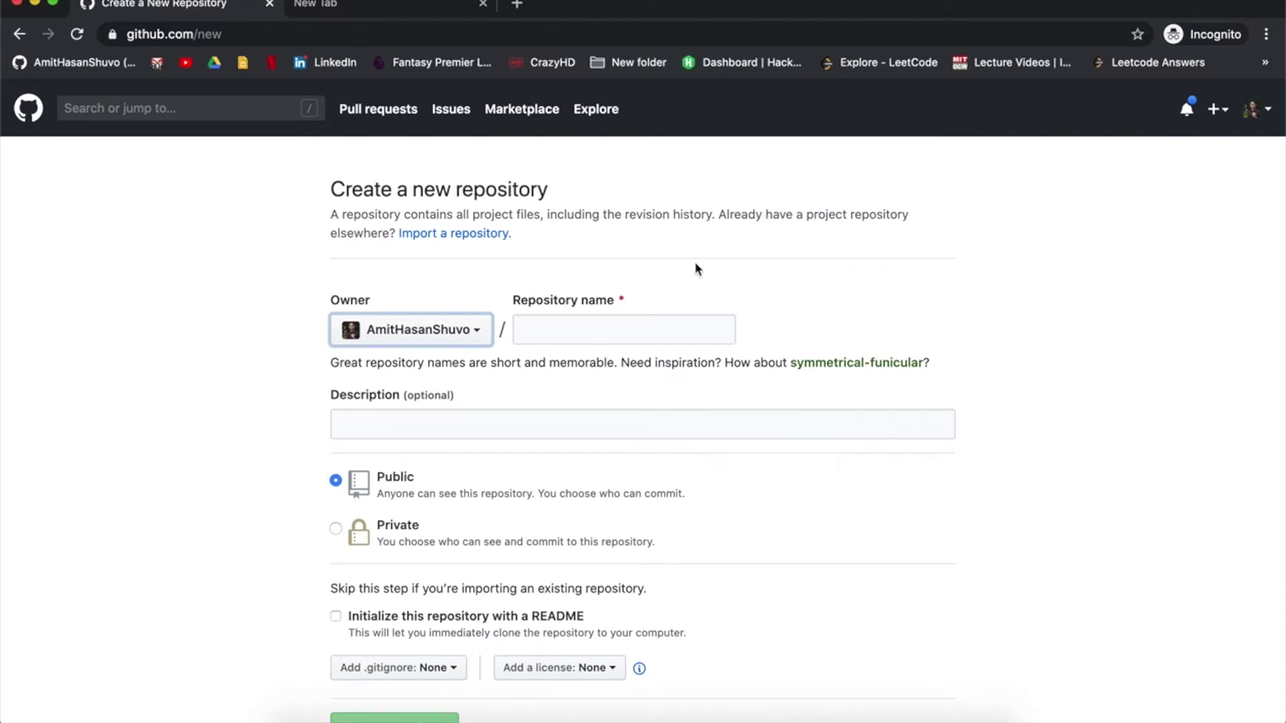
Name the new repository Demo_Repo and give it the description "This is a demo repo"
{"action": "left_click", "coordinate": [619, 328]}
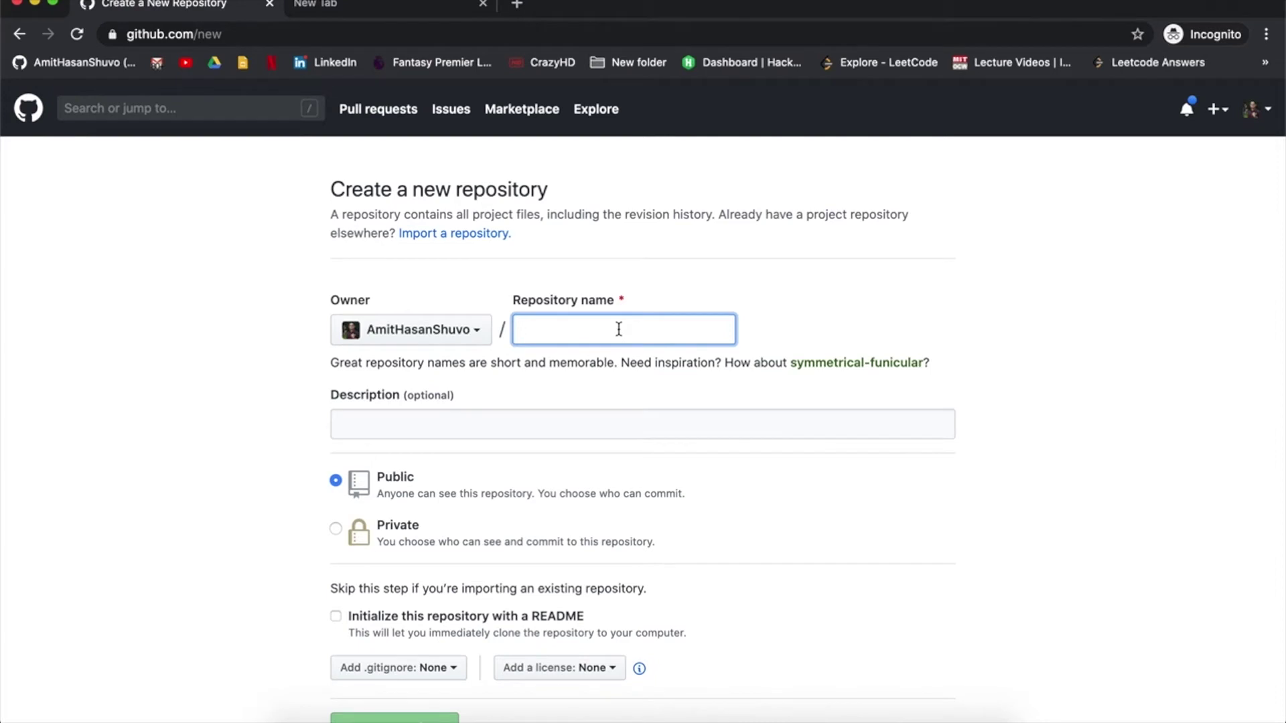
{"action": "type", "text": "Dem"}
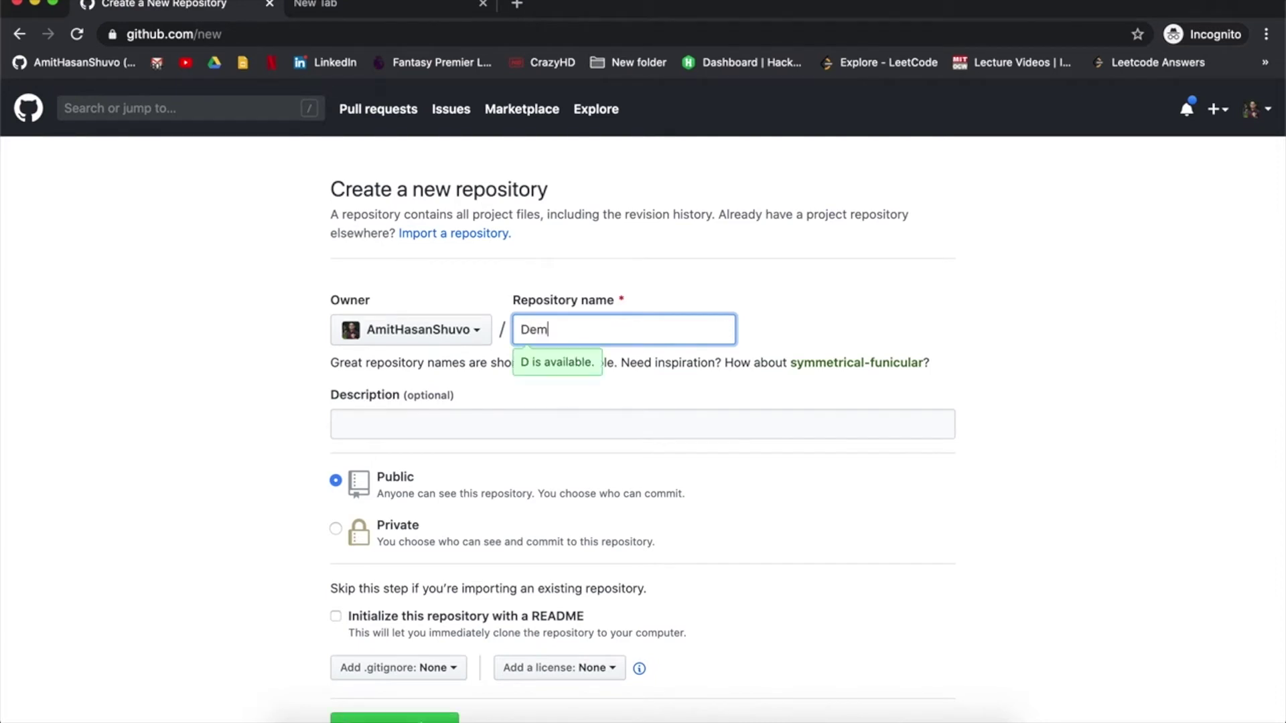
{"action": "type", "text": "o_Reoi"}
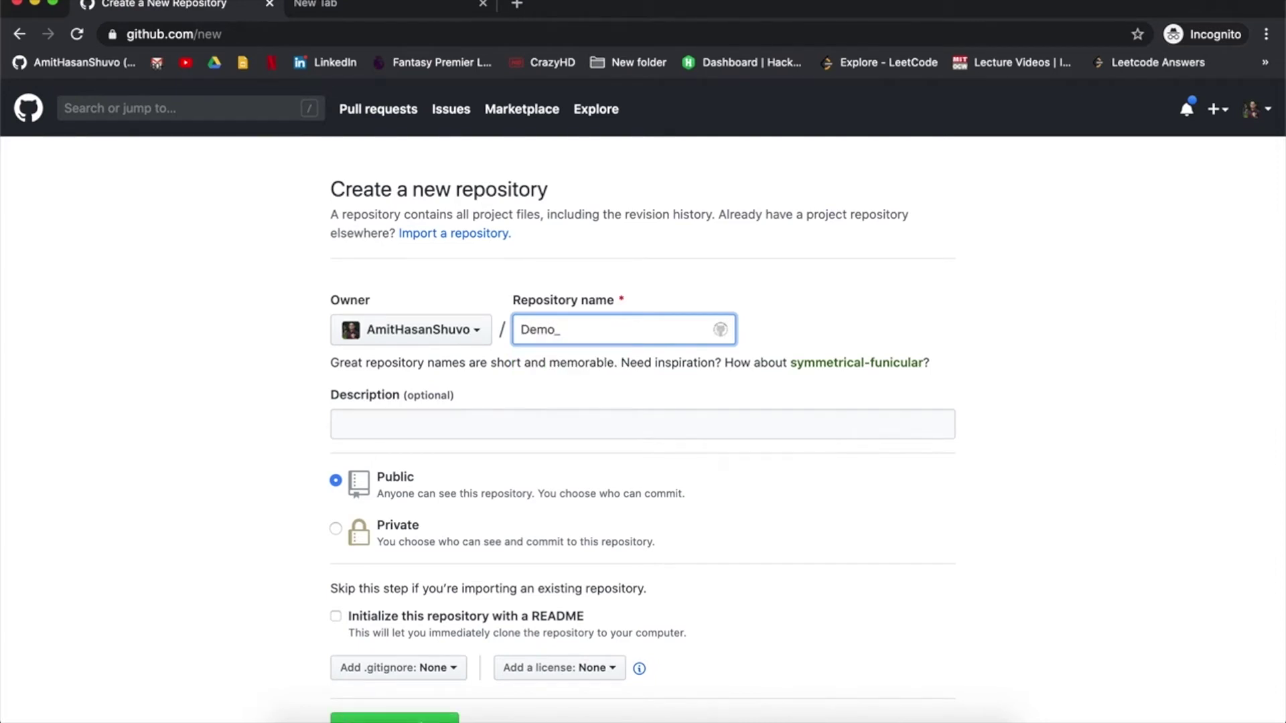
{"action": "key", "text": "BackSpace"}
{"action": "key", "text": "BackSpace"}
{"action": "type", "text": "po"}
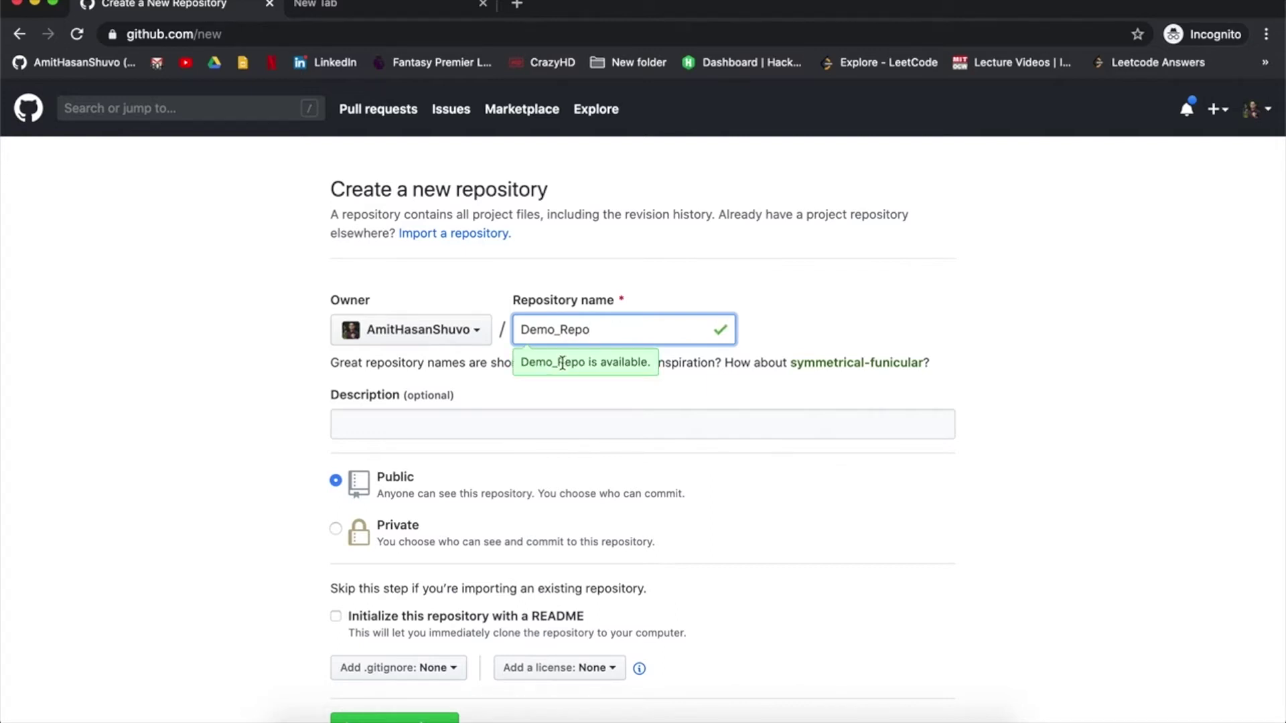
{"action": "left_click", "coordinate": [468, 423]}
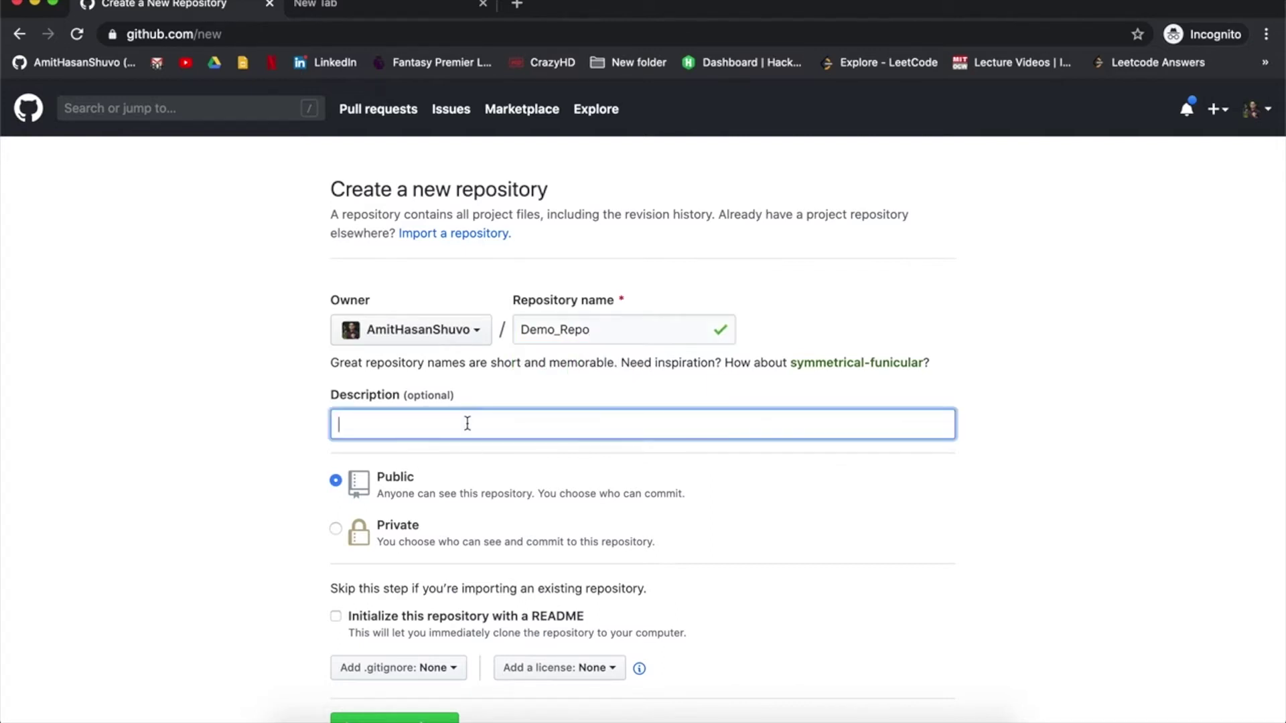
{"action": "type", "text": "This is a demo repo"}
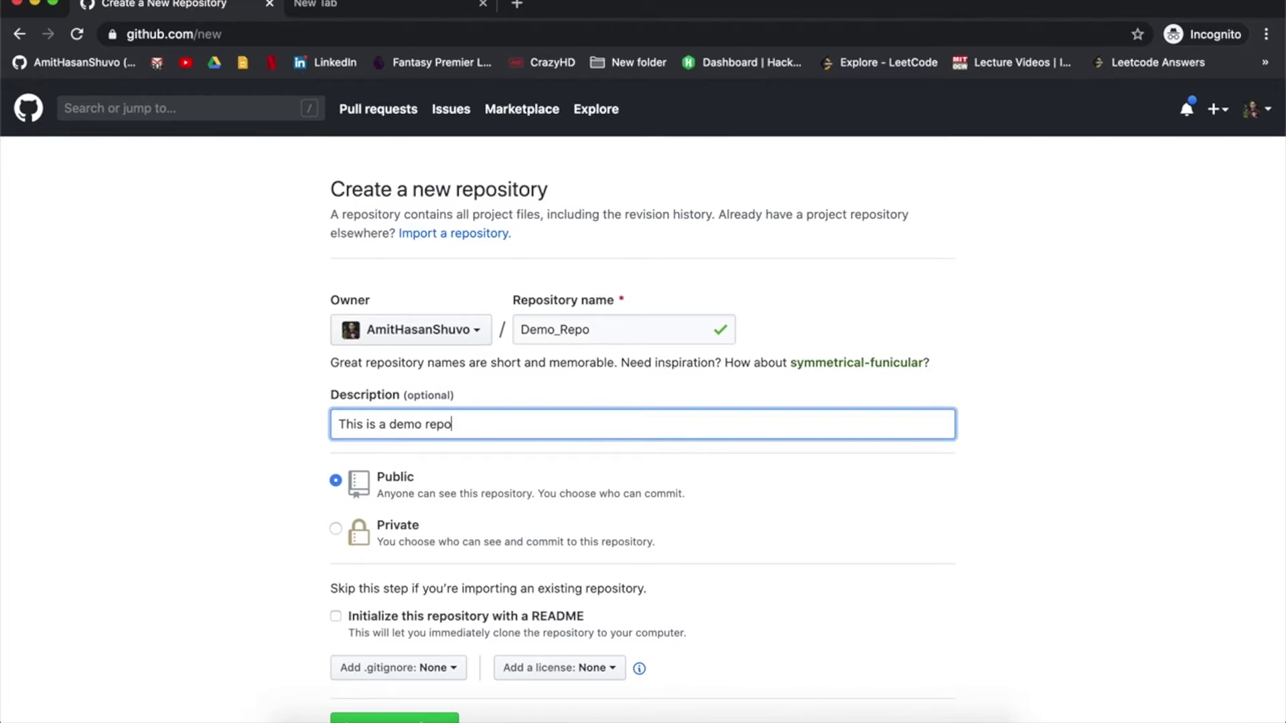
Set the public repository to be initialized with a README and create it
{"action": "scroll", "coordinate": [267, 527], "scroll_direction": "down", "scroll_amount": 2}
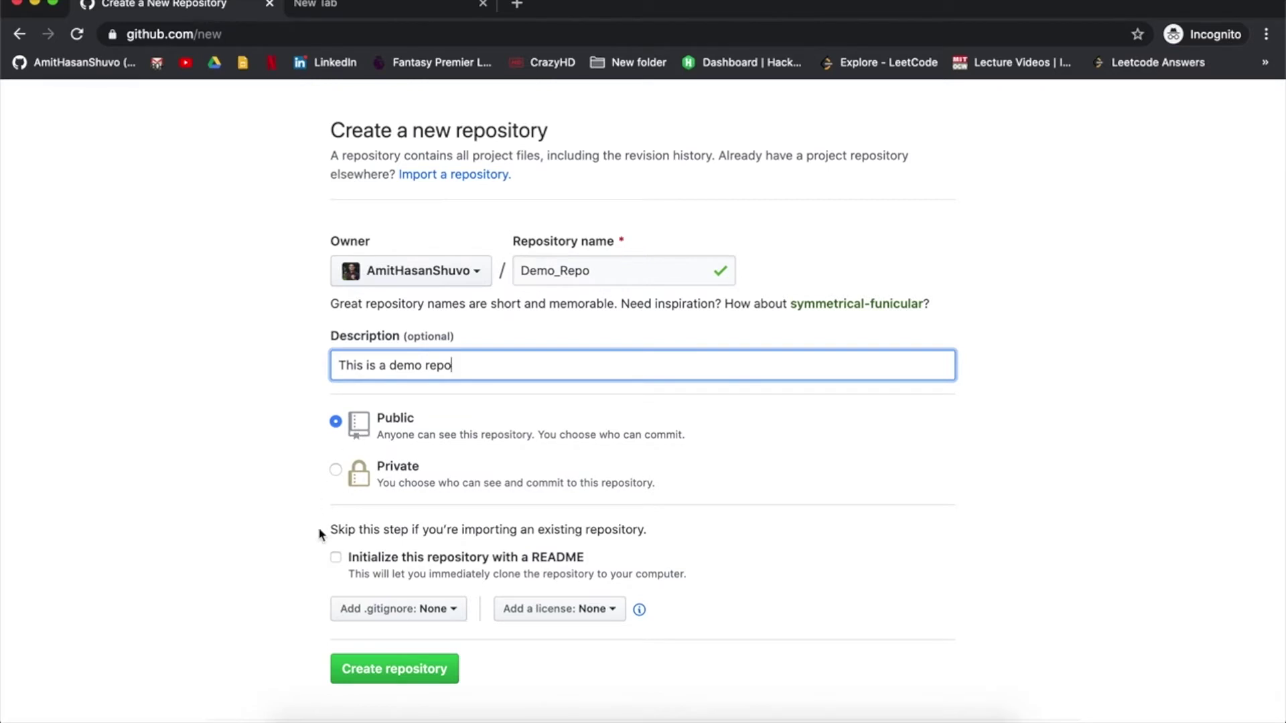
{"action": "scroll", "coordinate": [319, 534], "scroll_direction": "down", "scroll_amount": 2}
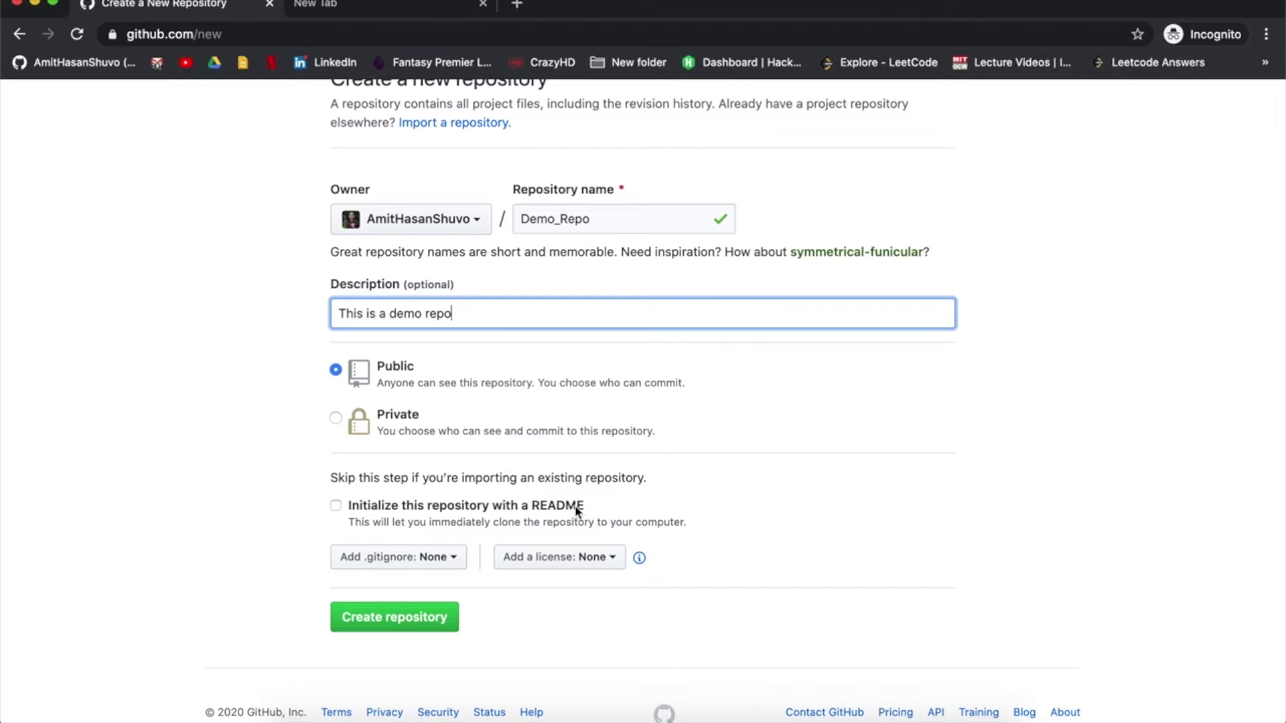
{"action": "left_click", "coordinate": [336, 506]}
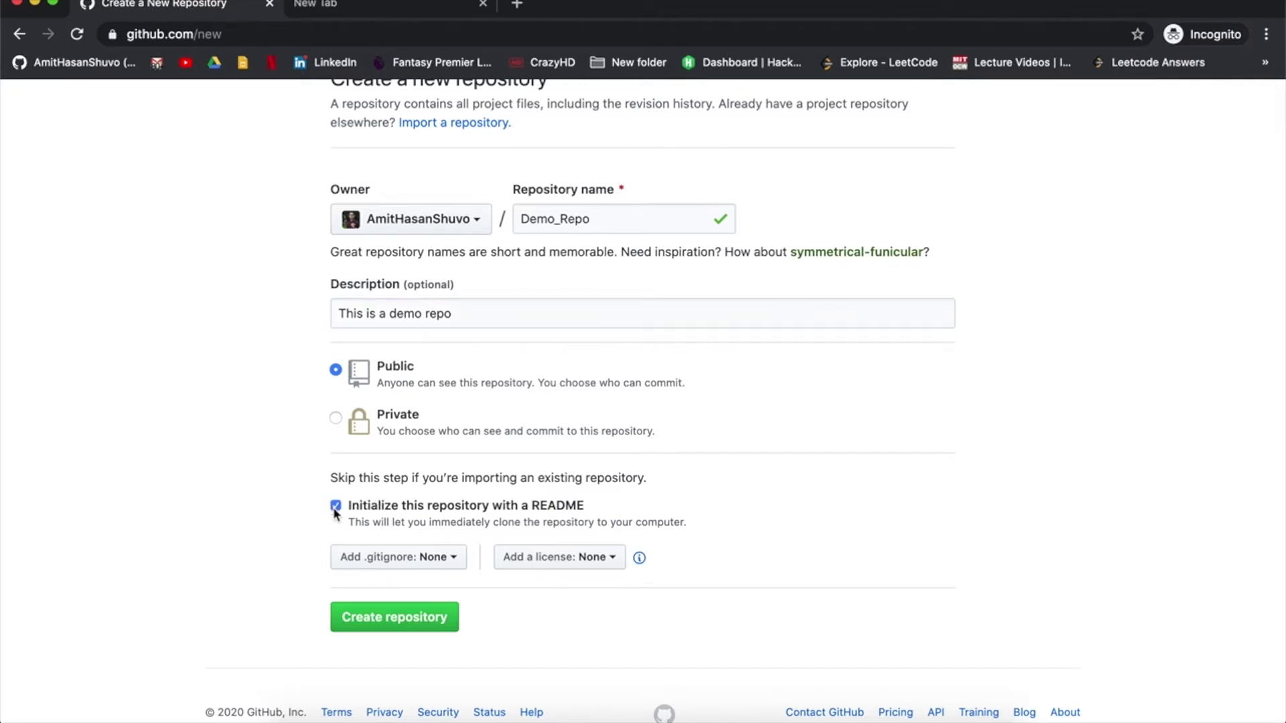
{"action": "left_click", "coordinate": [389, 620]}
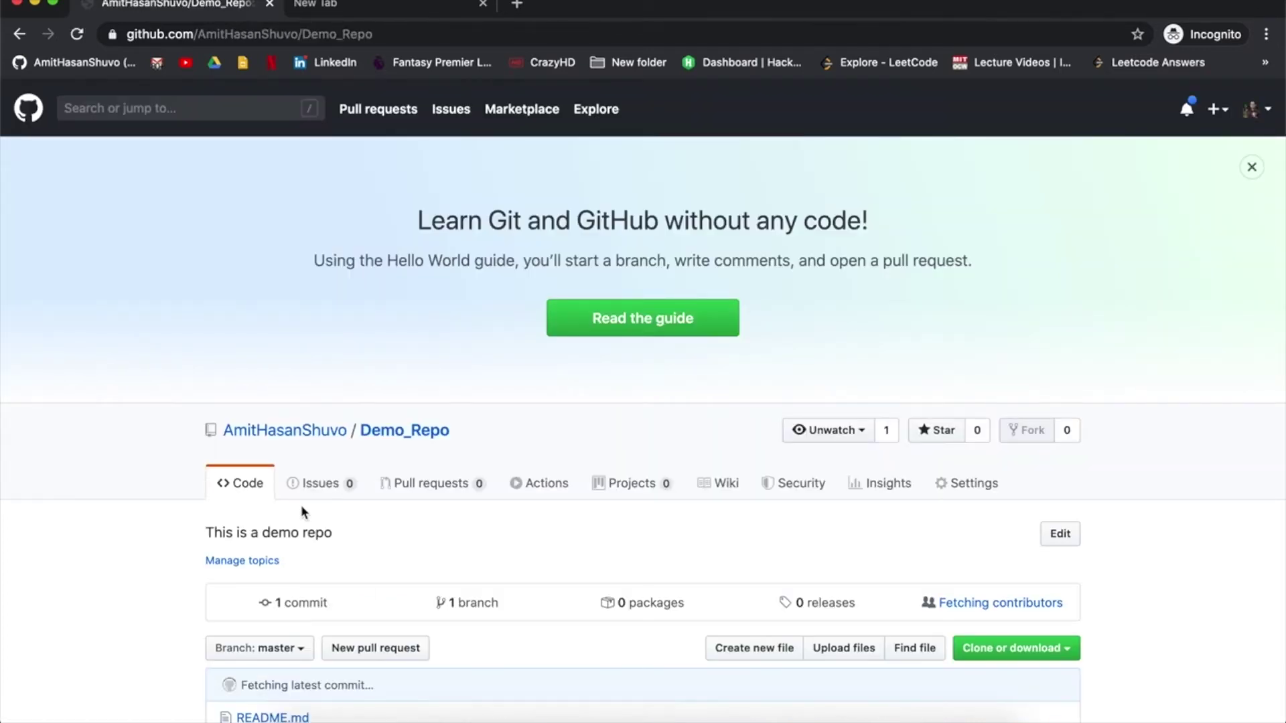
Open Demo_Repo in GitHub Desktop and clone it to the Demo_Repo folder on the Desktop
{"action": "scroll", "coordinate": [157, 499], "scroll_direction": "down", "scroll_amount": 3}
{"action": "scroll", "coordinate": [158, 499], "scroll_direction": "down", "scroll_amount": 2}
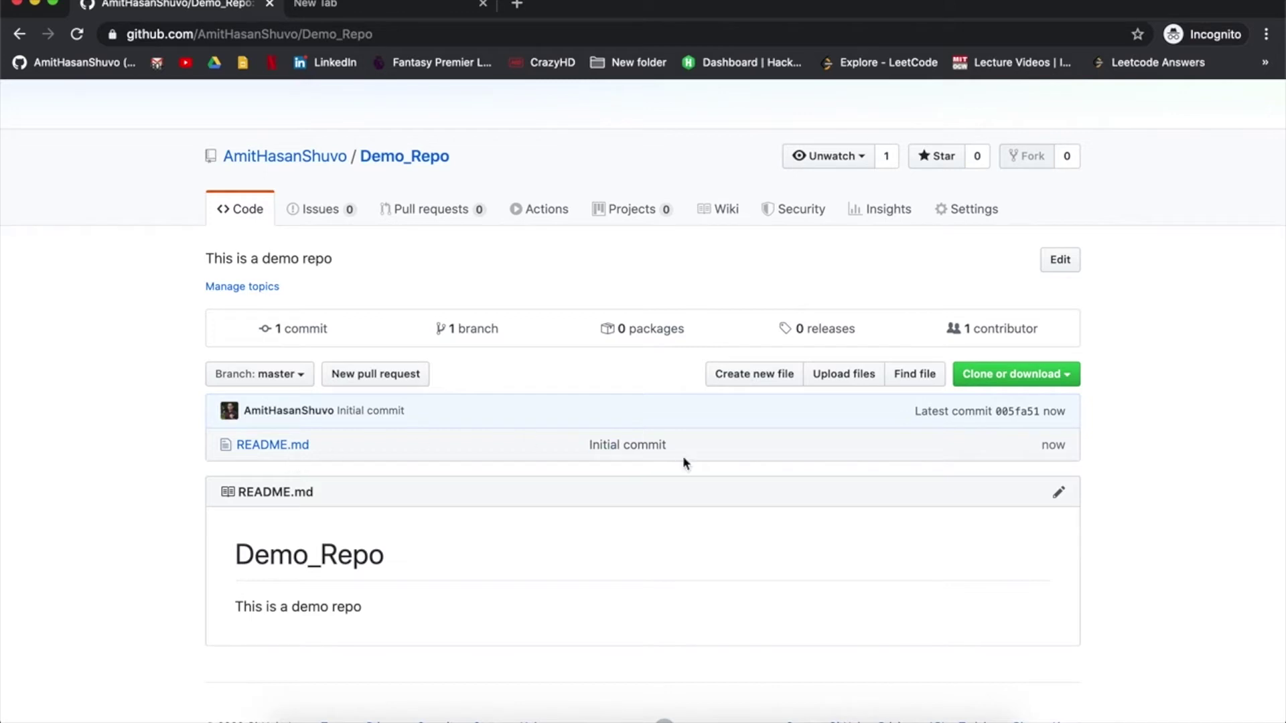
{"action": "left_click", "coordinate": [1053, 379]}
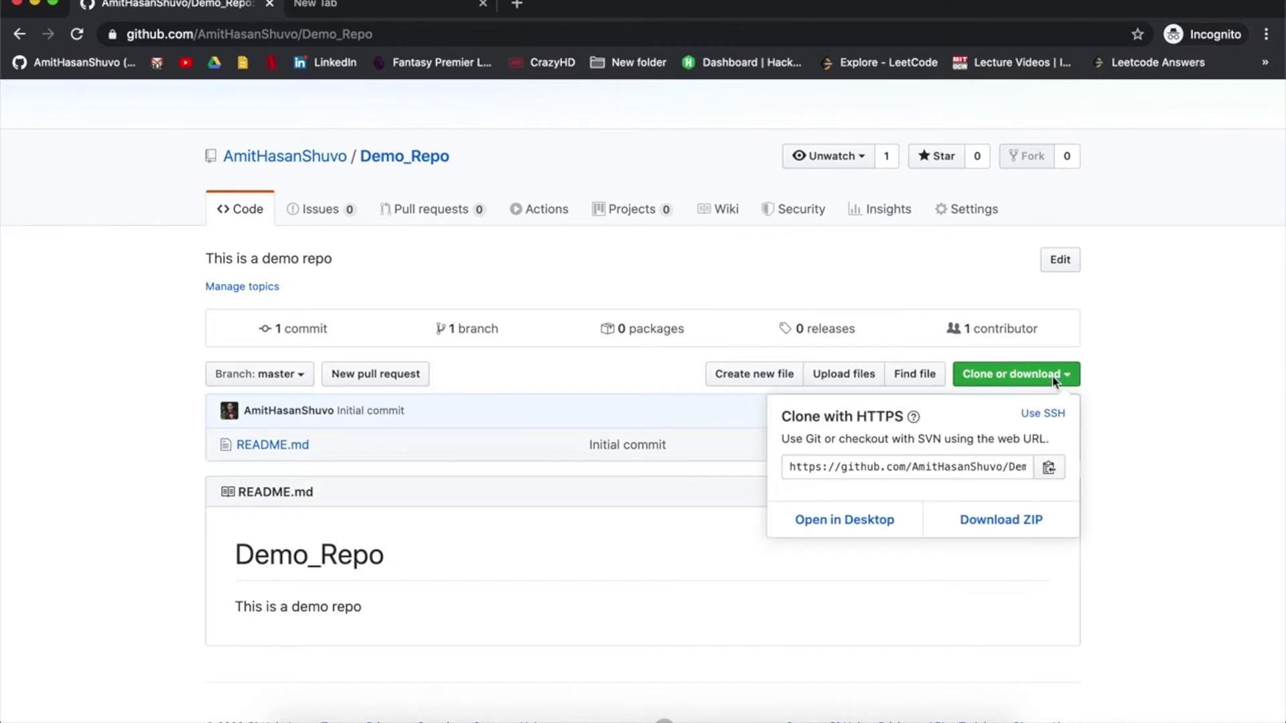
{"action": "left_click", "coordinate": [842, 528]}
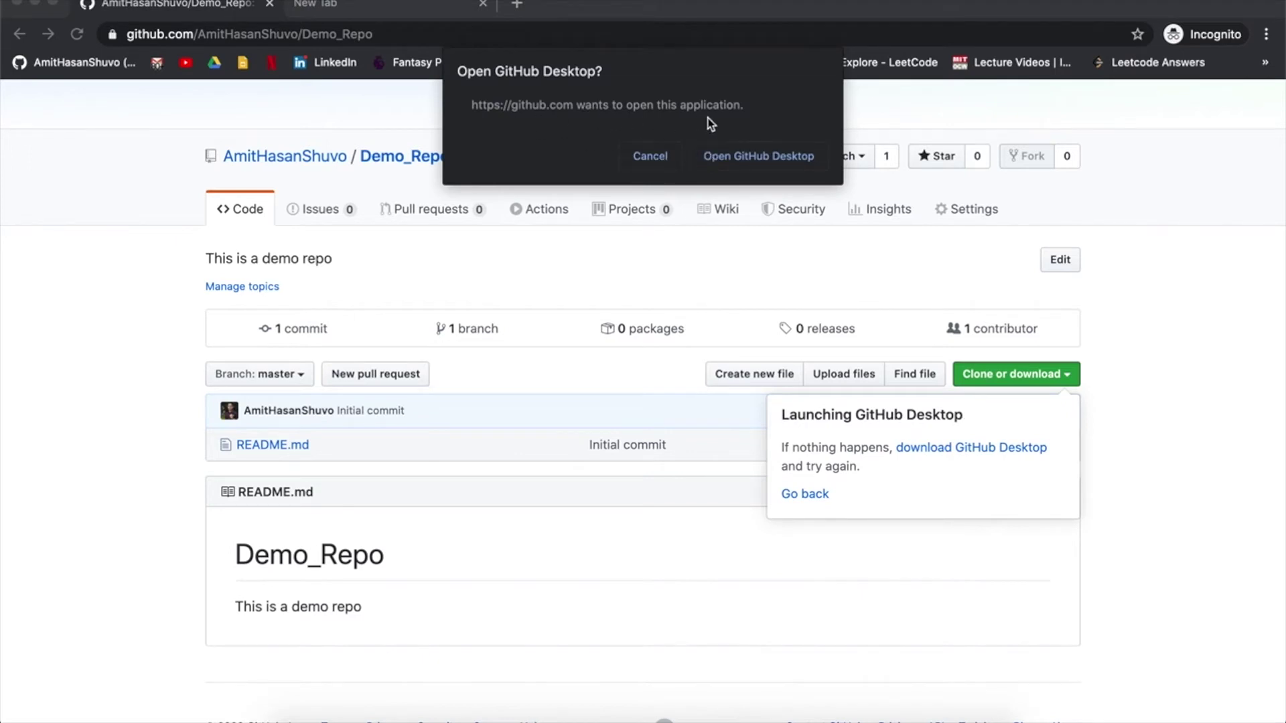
{"action": "left_click", "coordinate": [734, 155]}
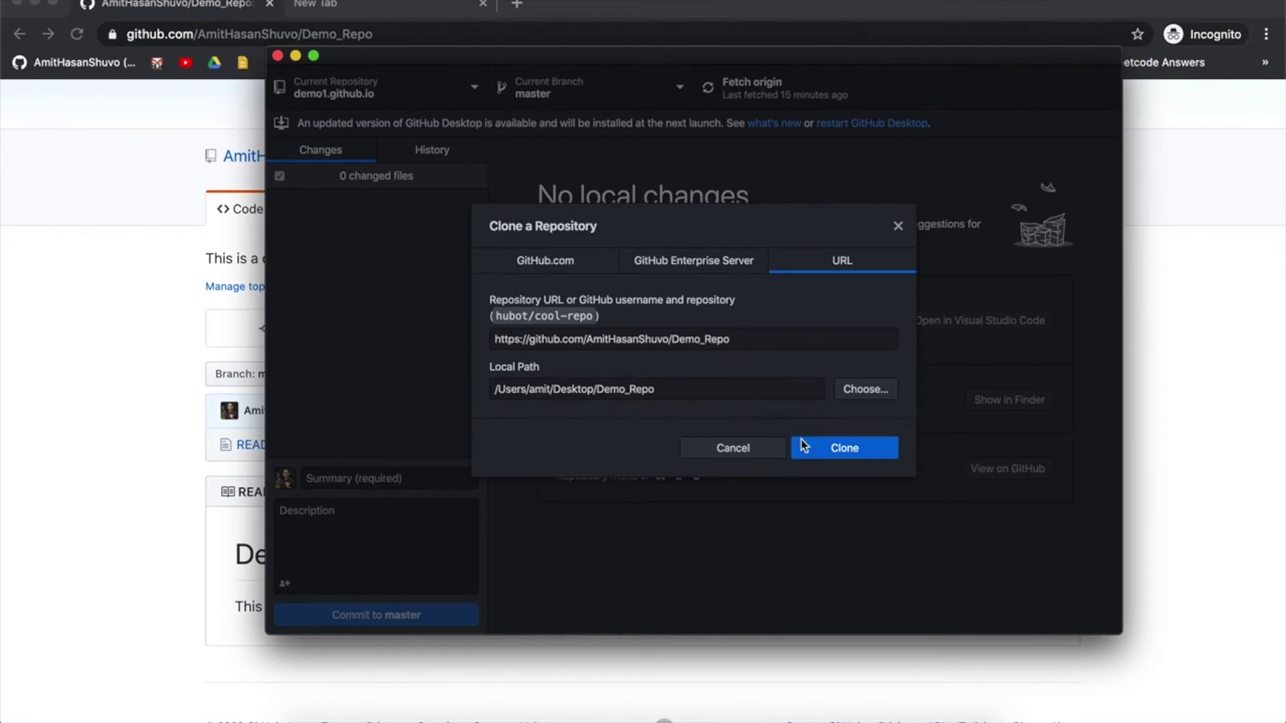
{"action": "left_click", "coordinate": [826, 447]}
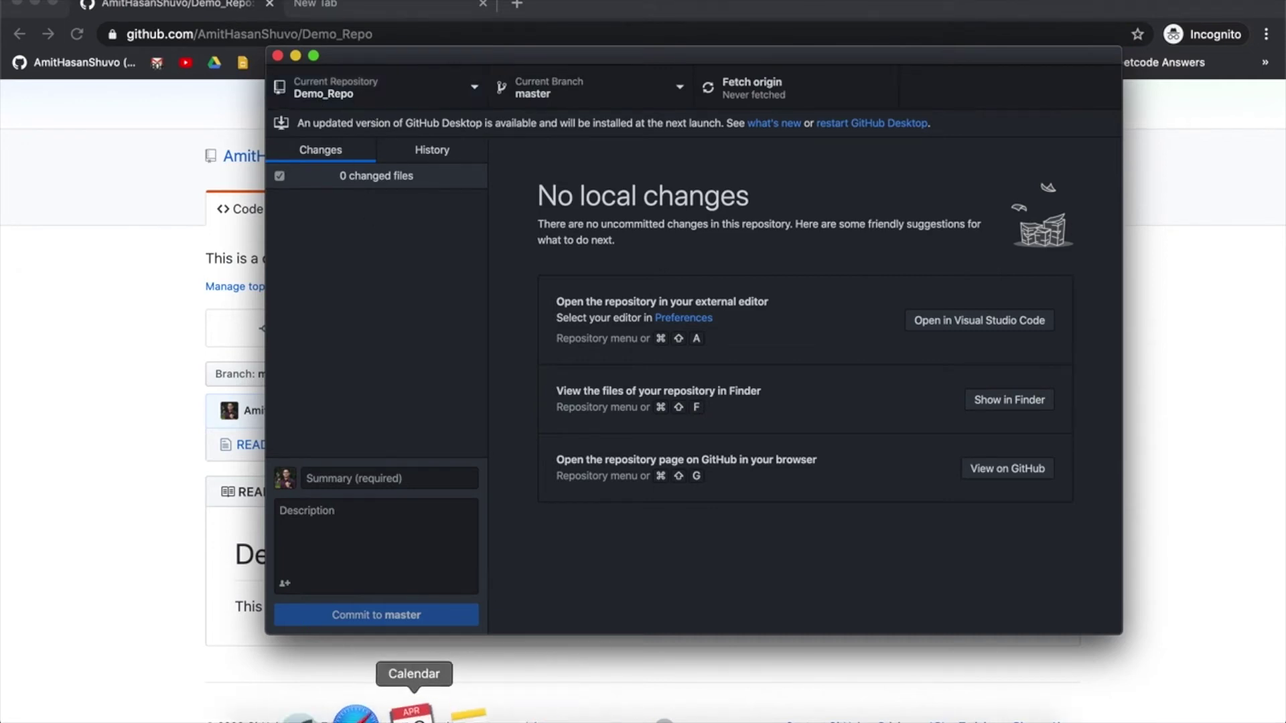
Switch to Finder and copy the Covid.ipynb file from the Corona folder on the Desktop
{"action": "left_click", "coordinate": [310, 711]}
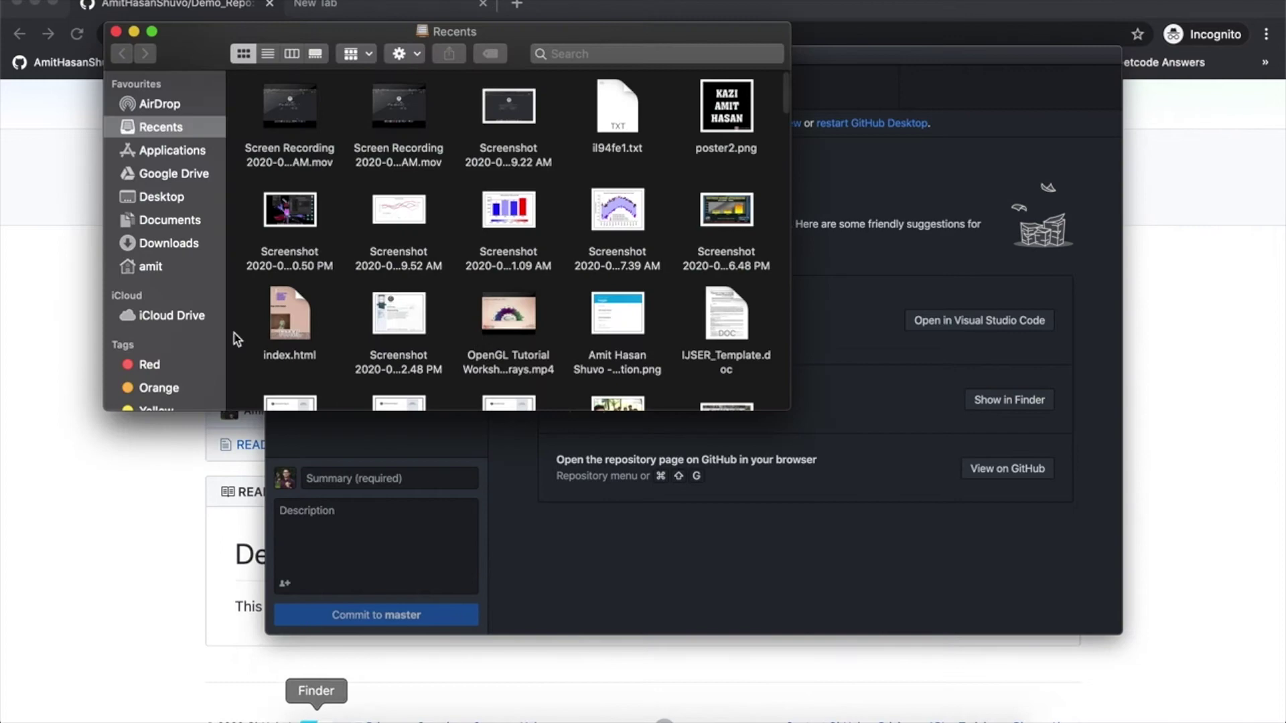
{"action": "left_click", "coordinate": [180, 198]}
{"action": "scroll", "coordinate": [367, 194], "scroll_direction": "up", "scroll_amount": 5}
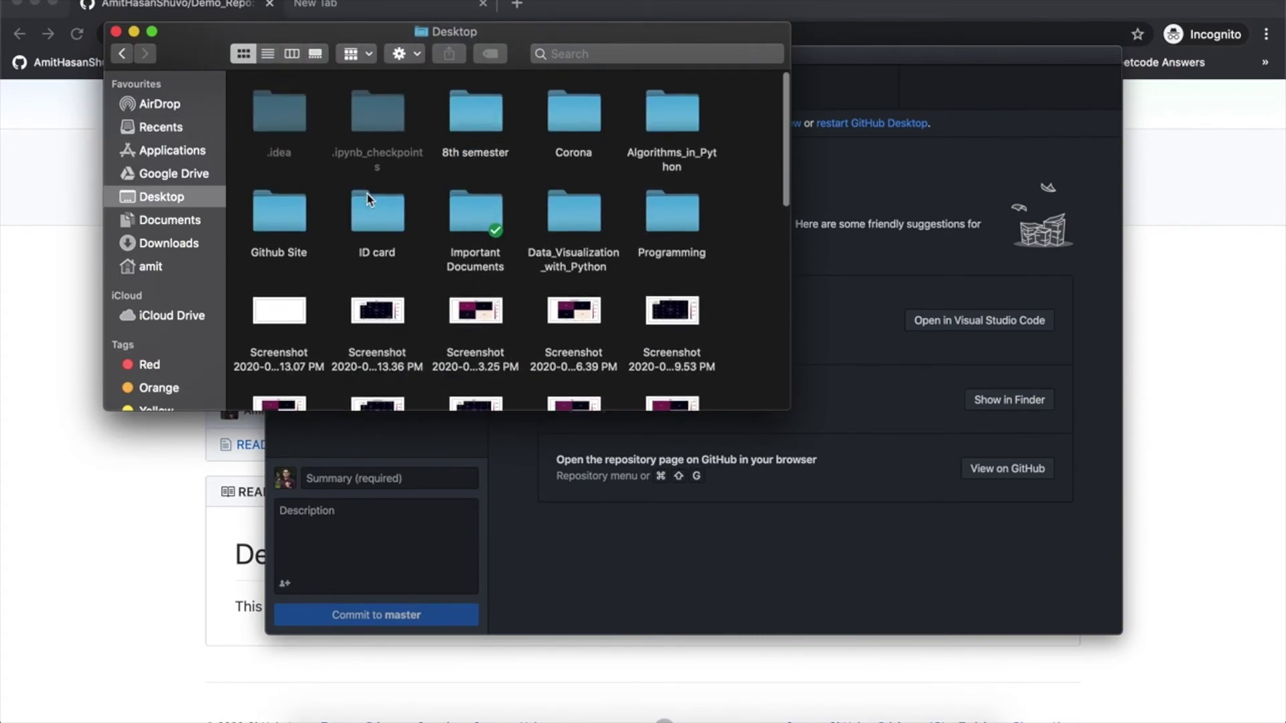
{"action": "scroll", "coordinate": [393, 215], "scroll_direction": "down", "scroll_amount": 1}
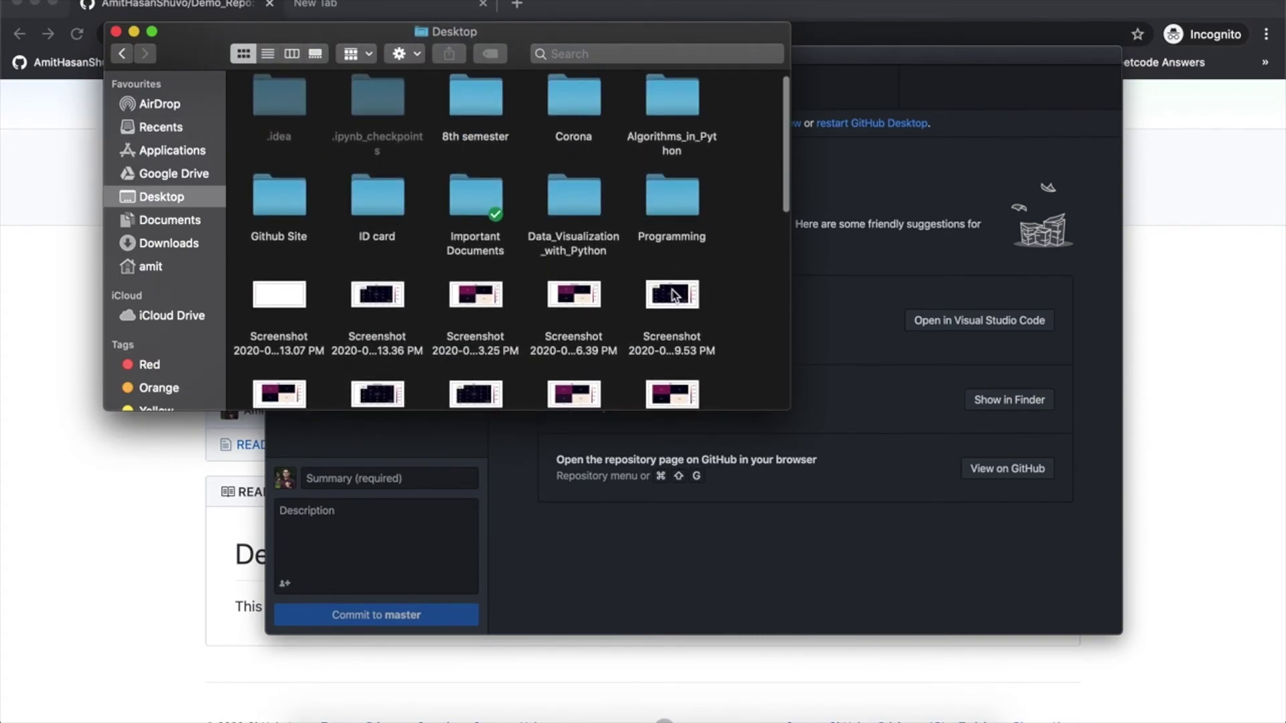
{"action": "scroll", "coordinate": [673, 294], "scroll_direction": "down", "scroll_amount": 2}
{"action": "scroll", "coordinate": [599, 130], "scroll_direction": "up", "scroll_amount": 2}
{"action": "double_click", "coordinate": [573, 108]}
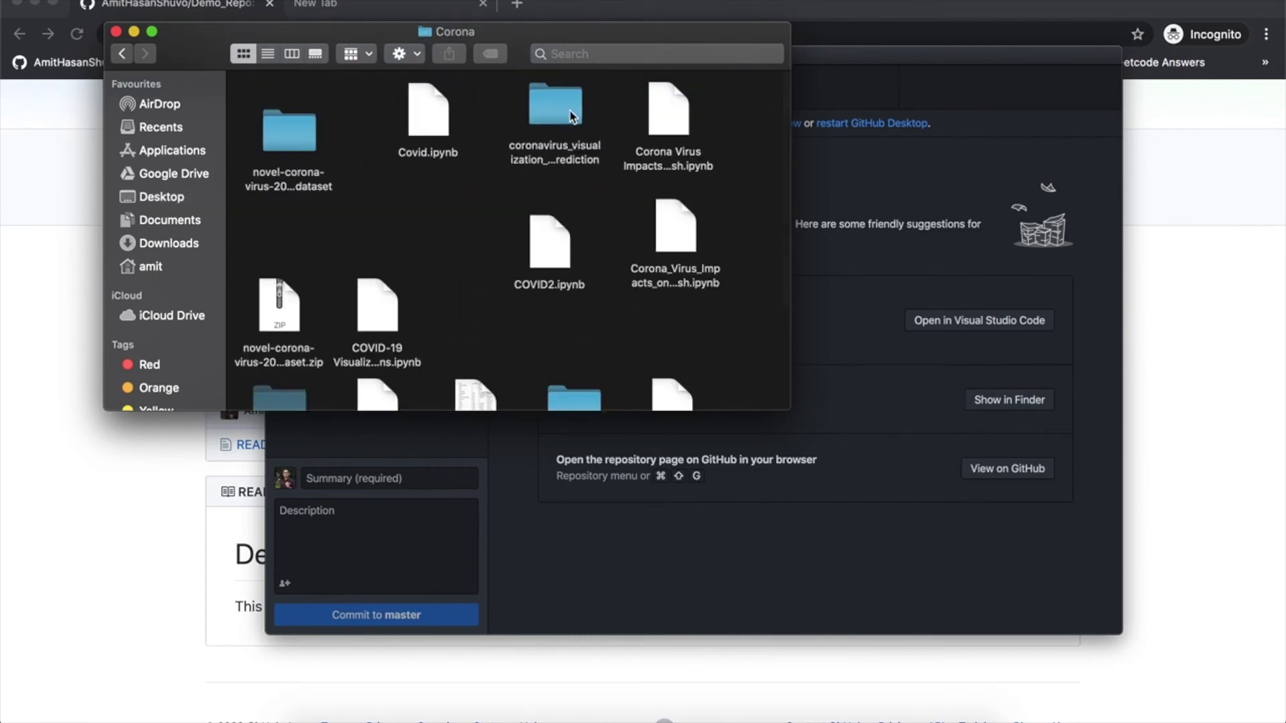
{"action": "left_click", "coordinate": [428, 117]}
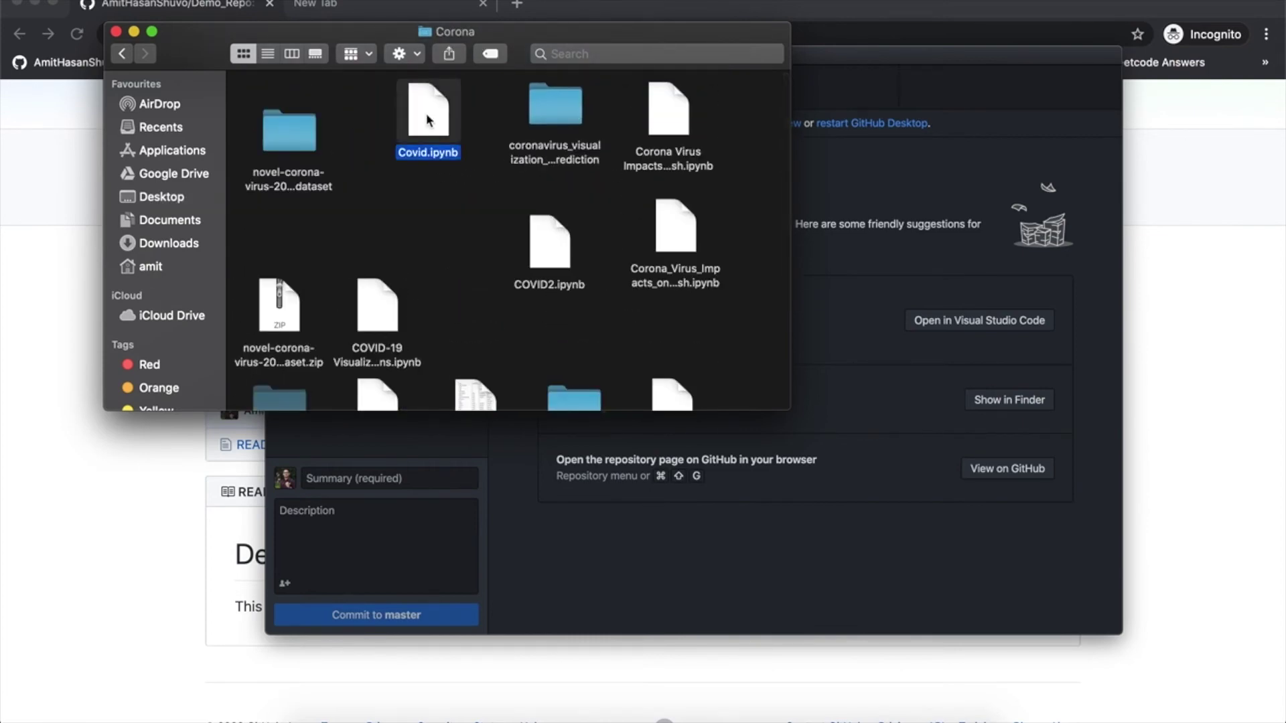
Paste Covid.ipynb into the cloned Demo_Repo folder on the Desktop and minimize the Finder window
{"action": "left_click", "coordinate": [161, 196]}
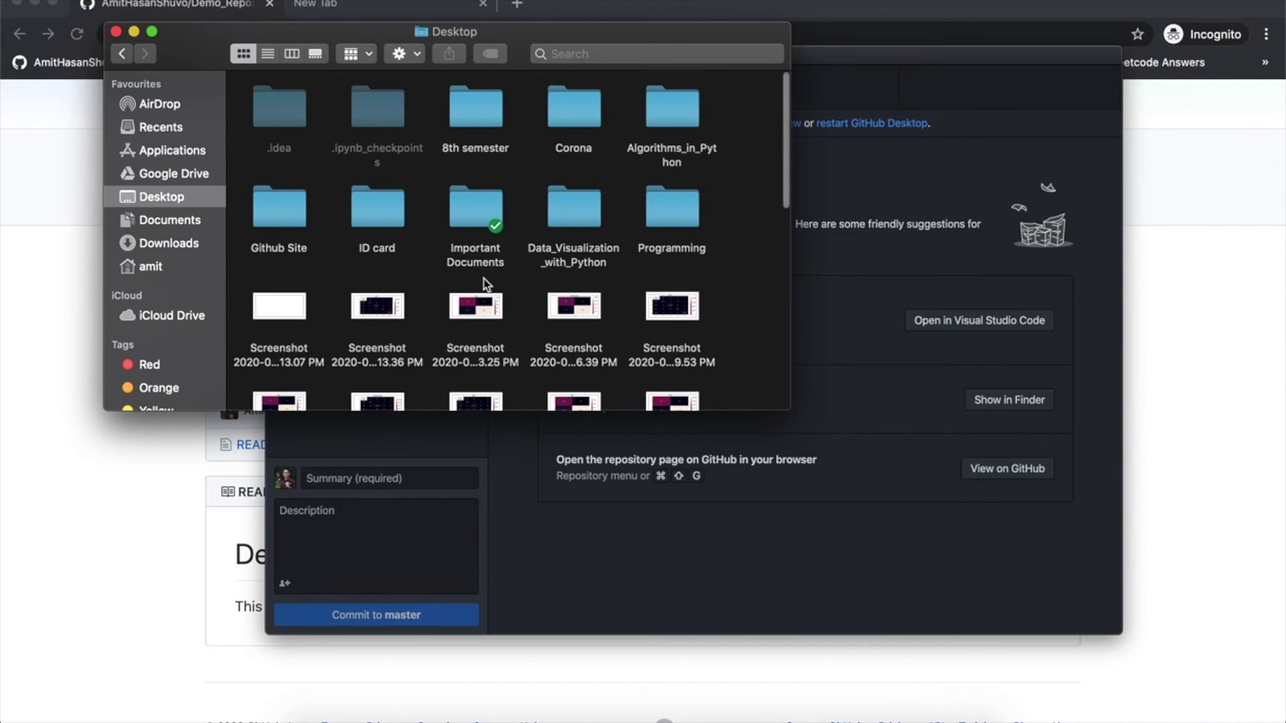
{"action": "scroll", "coordinate": [484, 279], "scroll_direction": "down", "scroll_amount": 5}
{"action": "scroll", "coordinate": [484, 278], "scroll_direction": "down", "scroll_amount": 2}
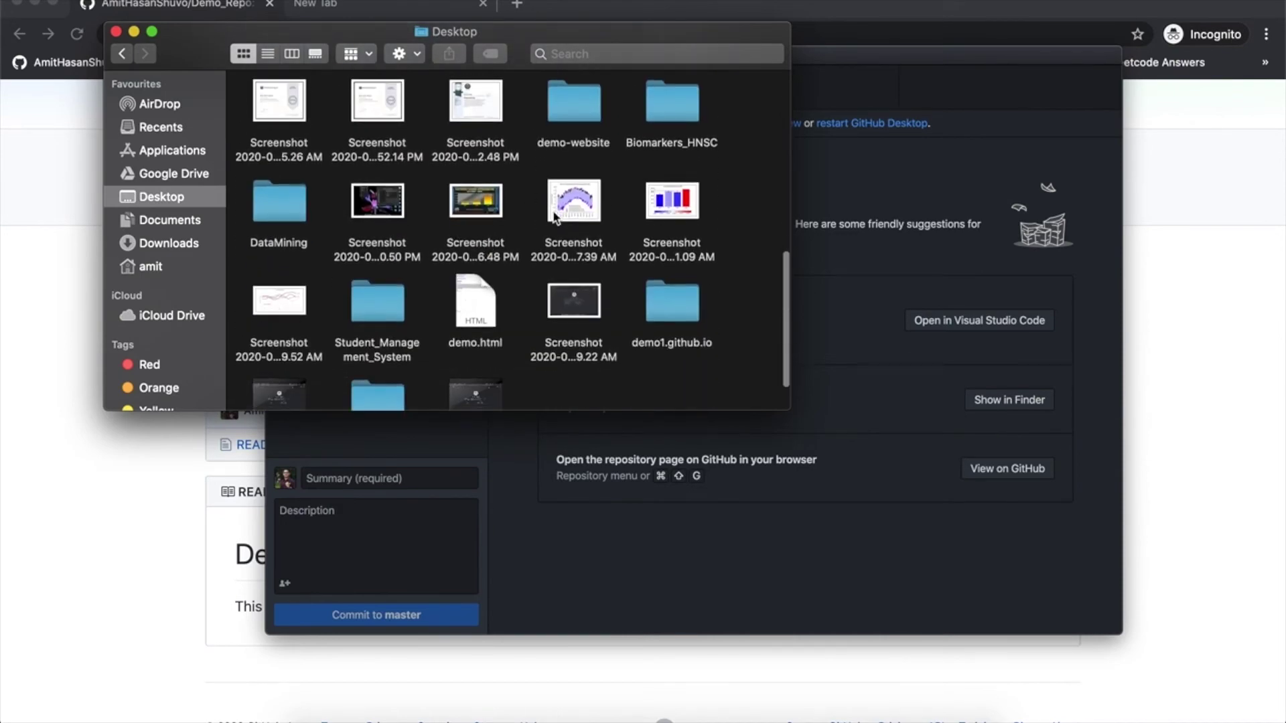
{"action": "double_click", "coordinate": [388, 368]}
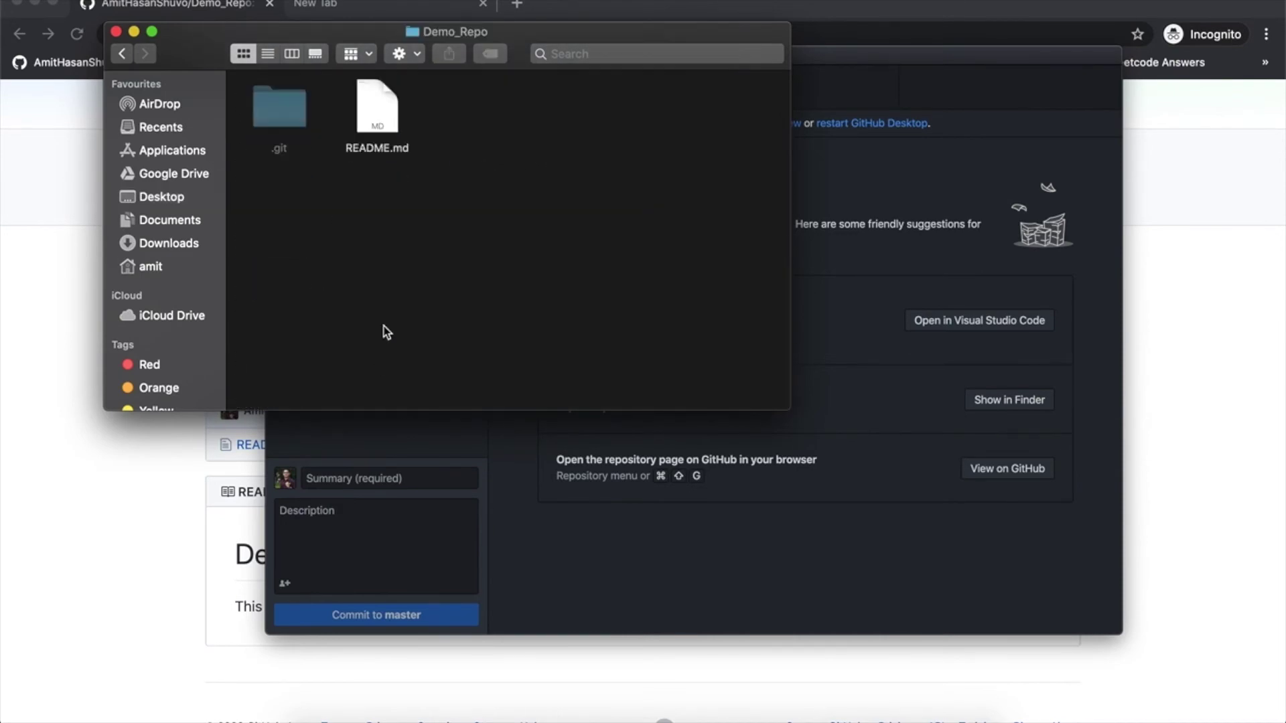
{"action": "key", "text": "super+v"}
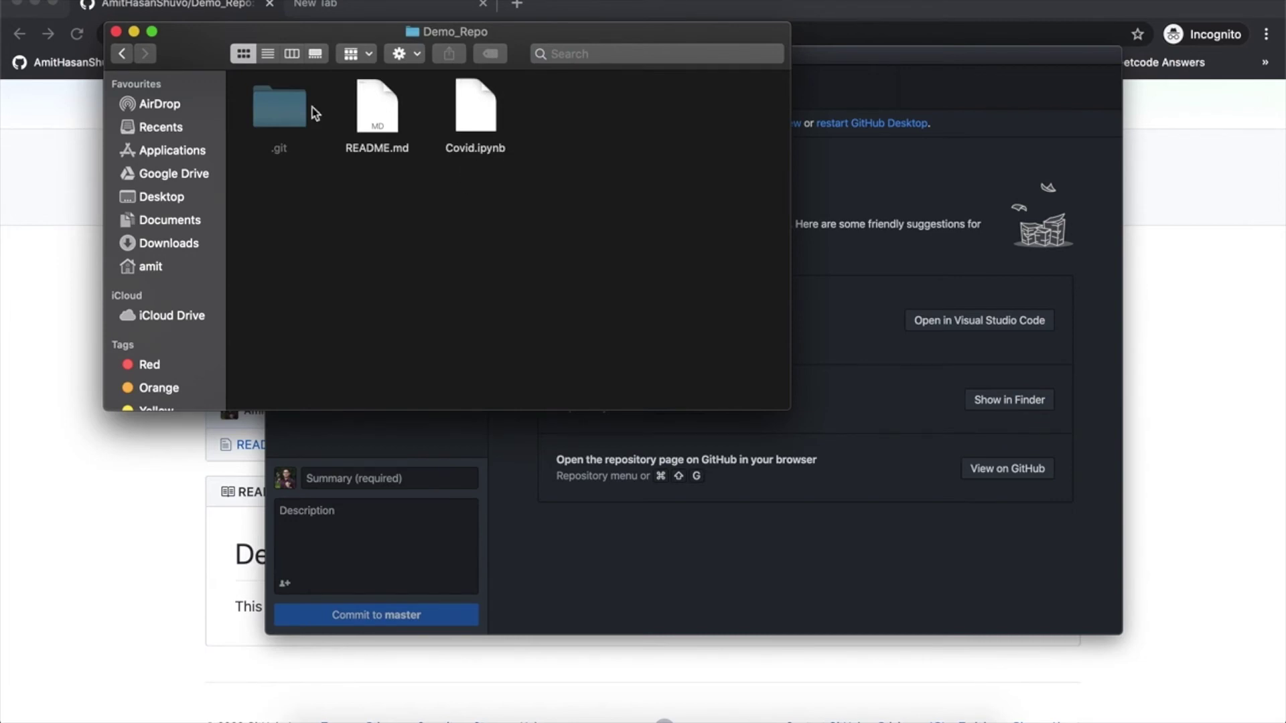
{"action": "left_click", "coordinate": [135, 32]}
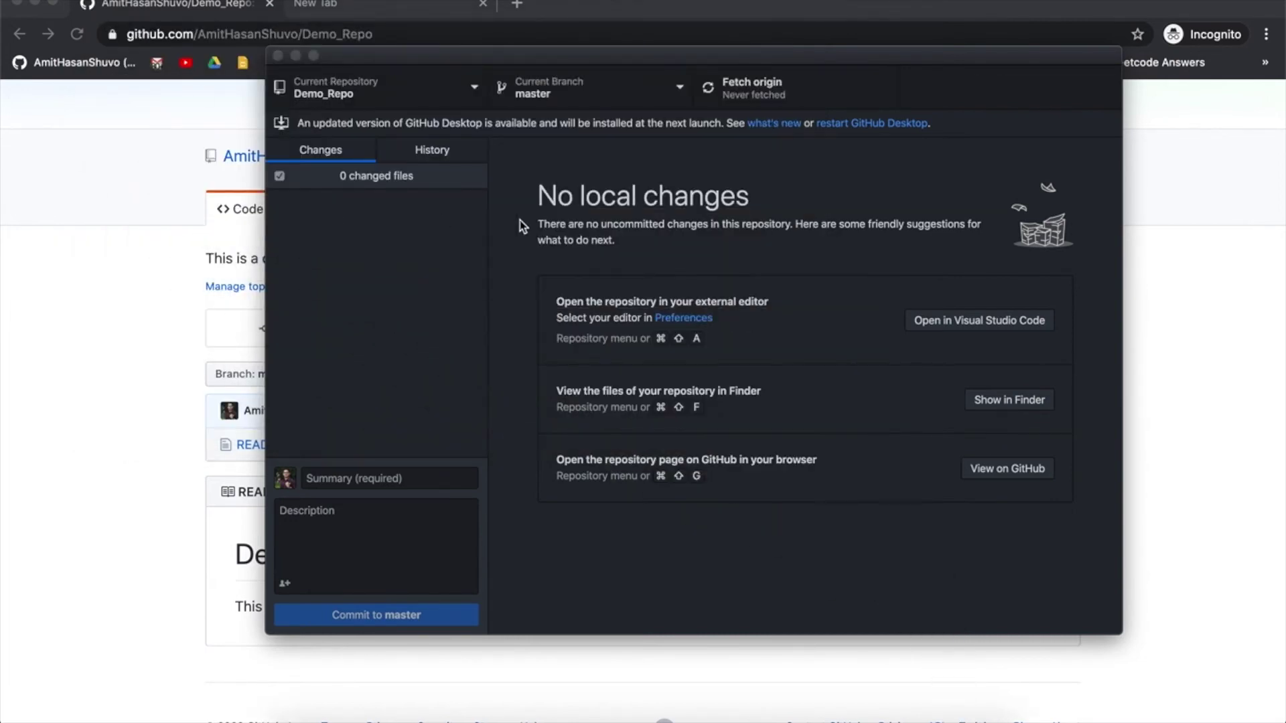
Switch to GitHub Desktop and examine the full diff of the changed Covid.ipynb file
{"action": "left_click", "coordinate": [557, 317]}
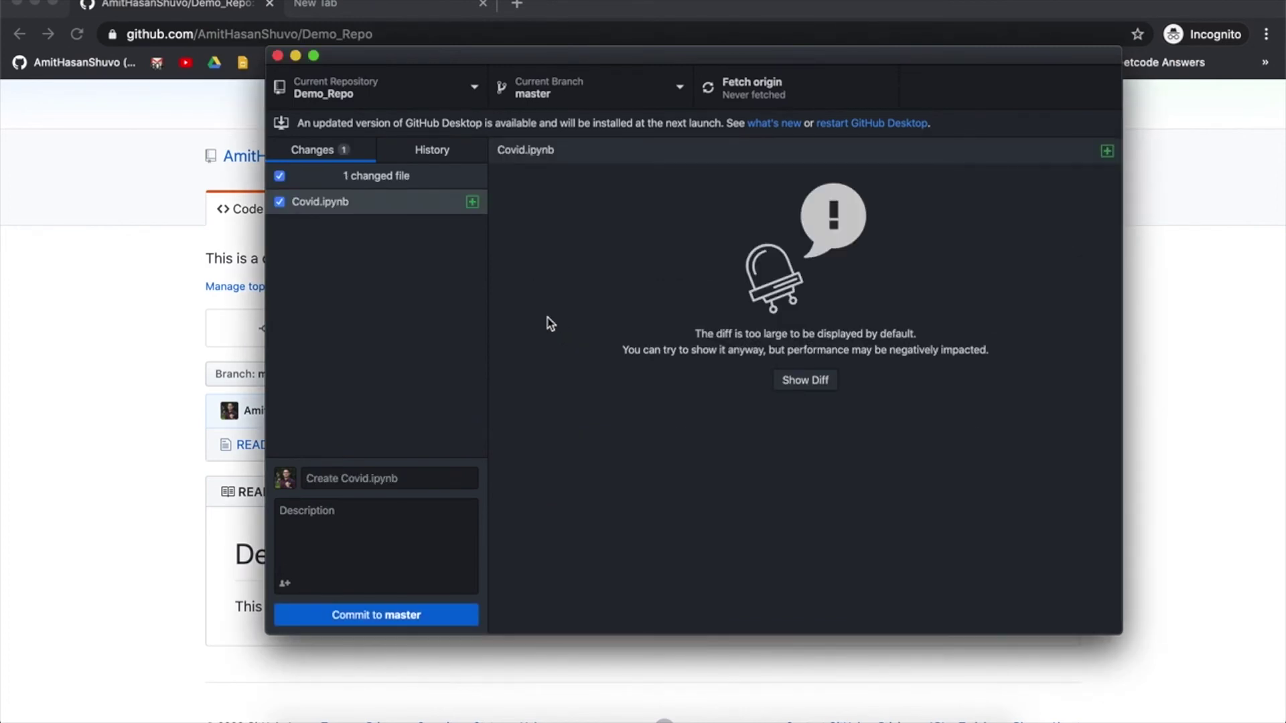
{"action": "left_click", "coordinate": [823, 382]}
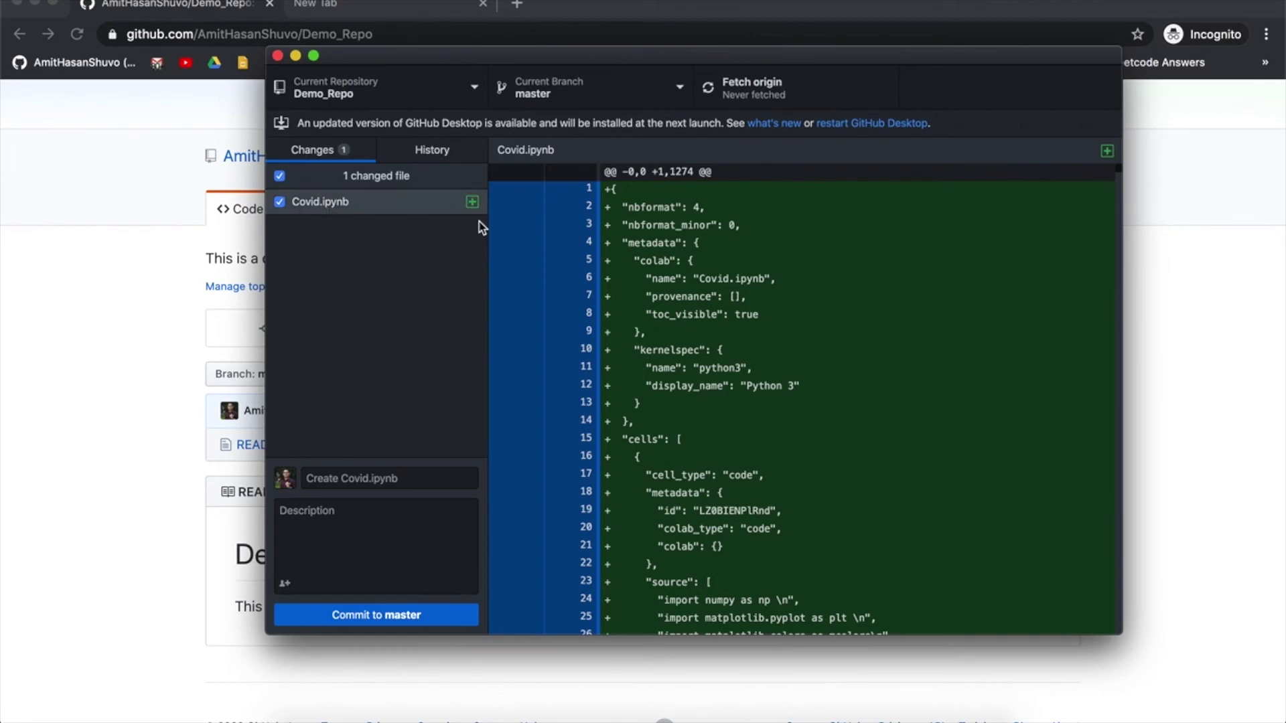
{"action": "scroll", "coordinate": [706, 472], "scroll_direction": "down", "scroll_amount": 5}
{"action": "scroll", "coordinate": [706, 472], "scroll_direction": "down", "scroll_amount": 6}
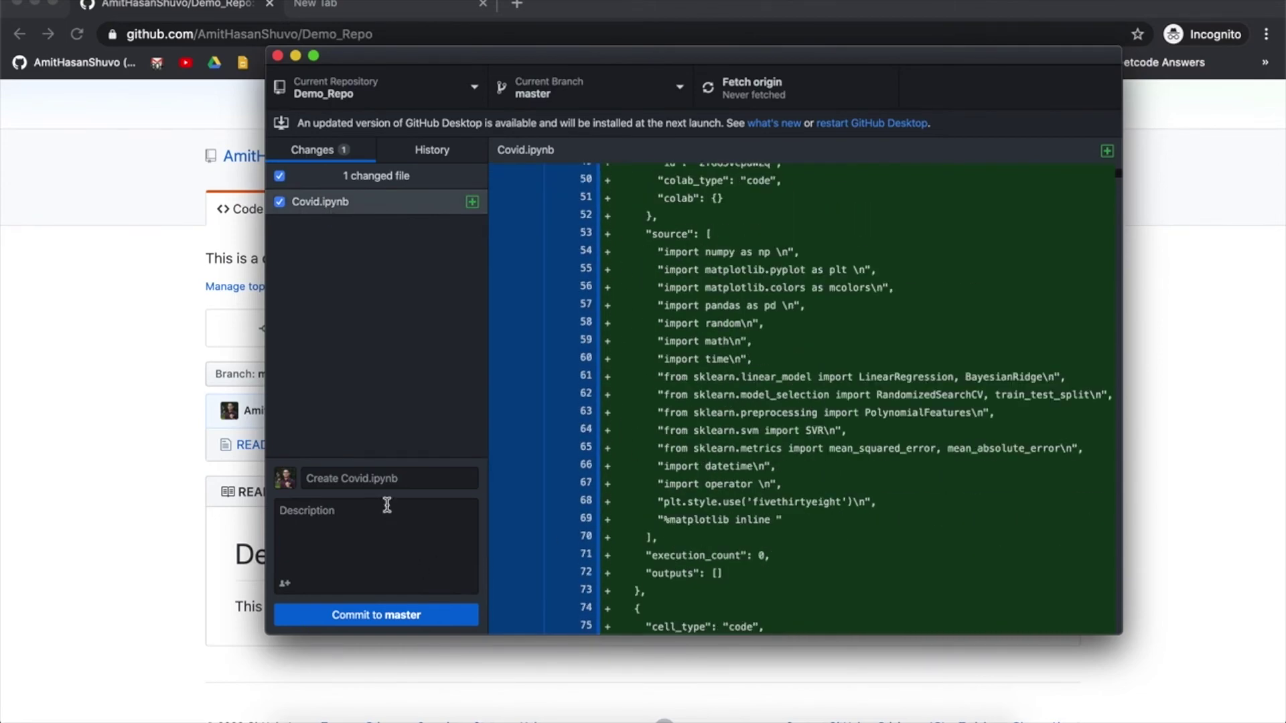
Commit Covid.ipynb to master with the summary "Covid file added" and push the commit to origin
{"action": "left_click", "coordinate": [395, 483]}
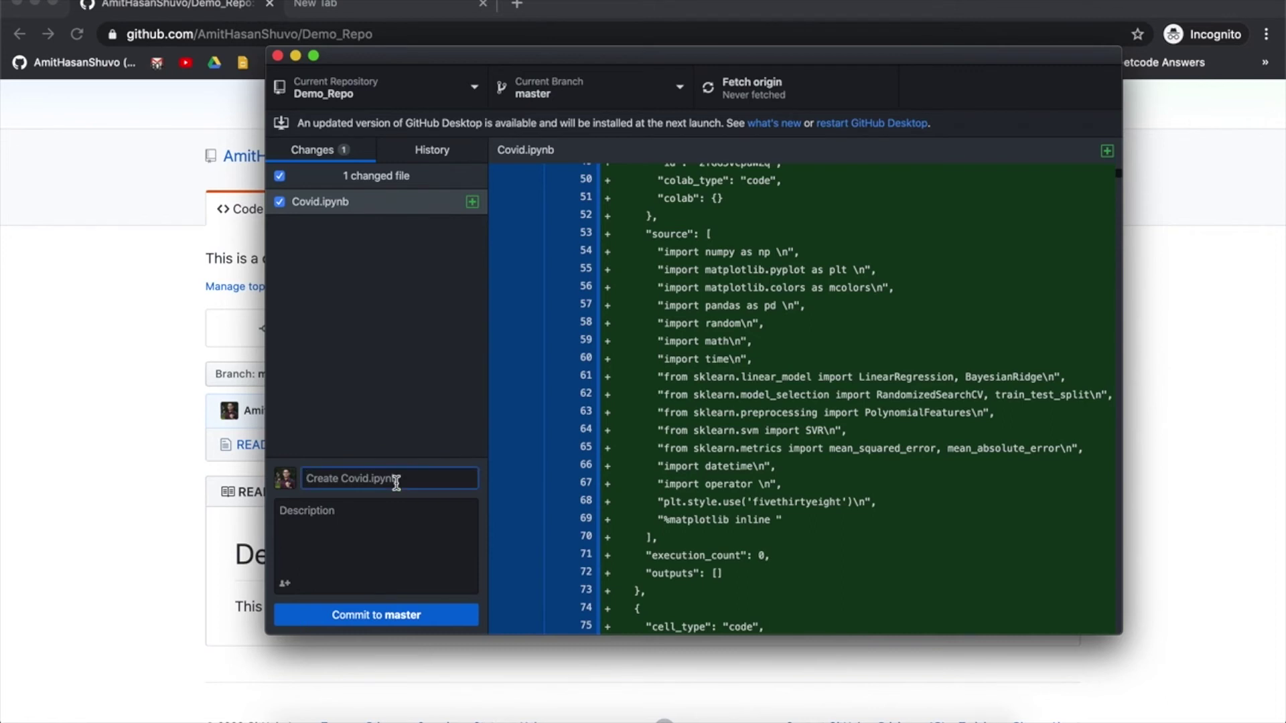
{"action": "type", "text": "Covid file added"}
{"action": "left_click", "coordinate": [371, 616]}
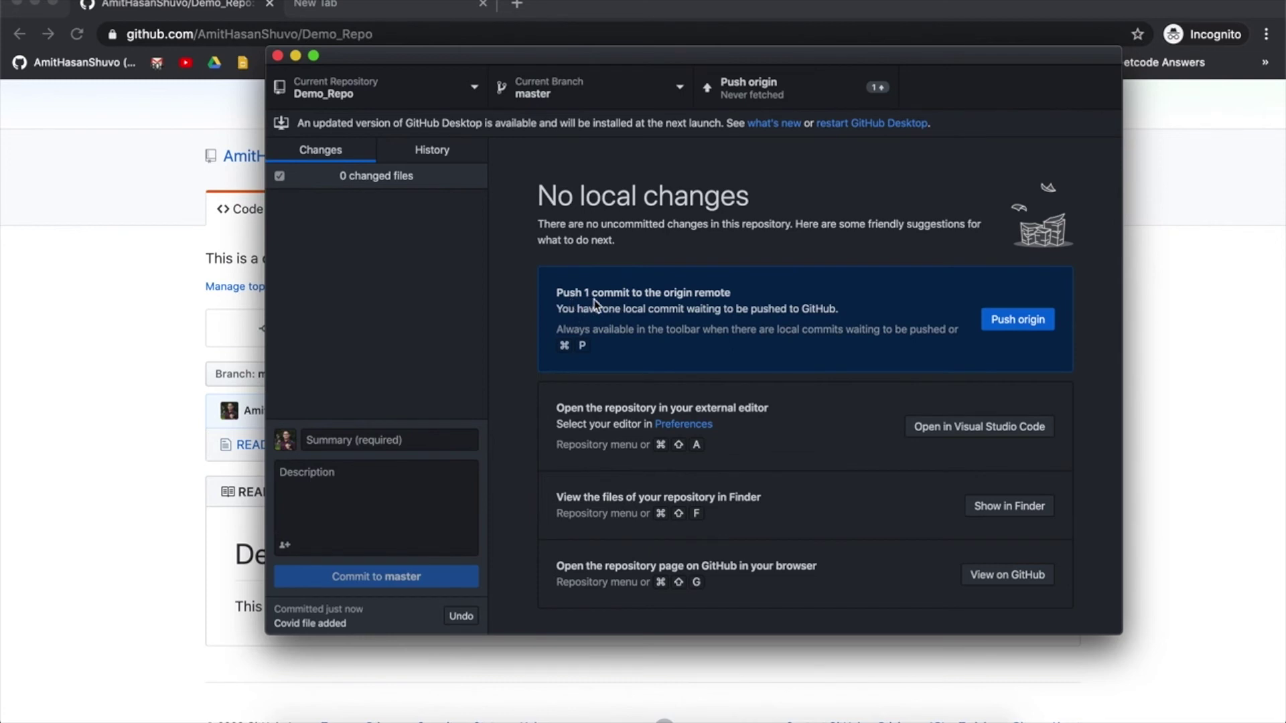
{"action": "left_click", "coordinate": [1038, 324]}
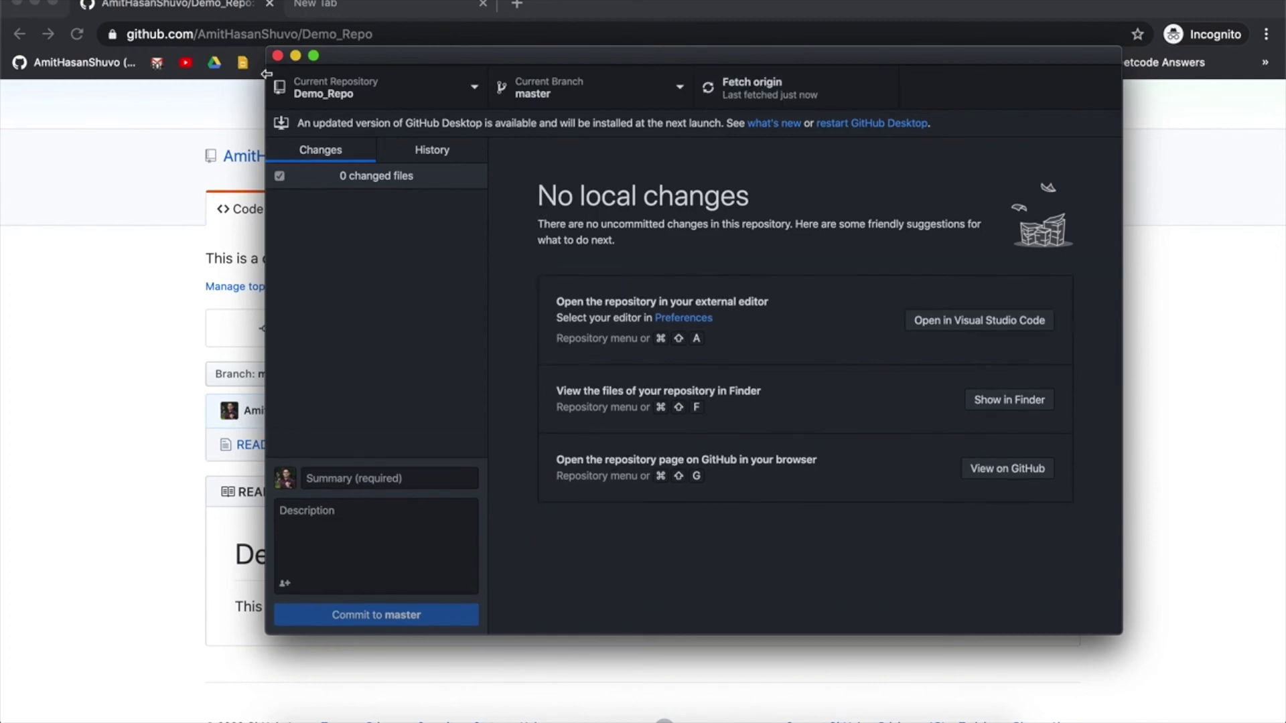
Switch to the browser, reload the Demo_Repo page and look through the pushed Covid.ipynb notebook
{"action": "left_click", "coordinate": [295, 55]}
{"action": "left_click", "coordinate": [78, 35]}
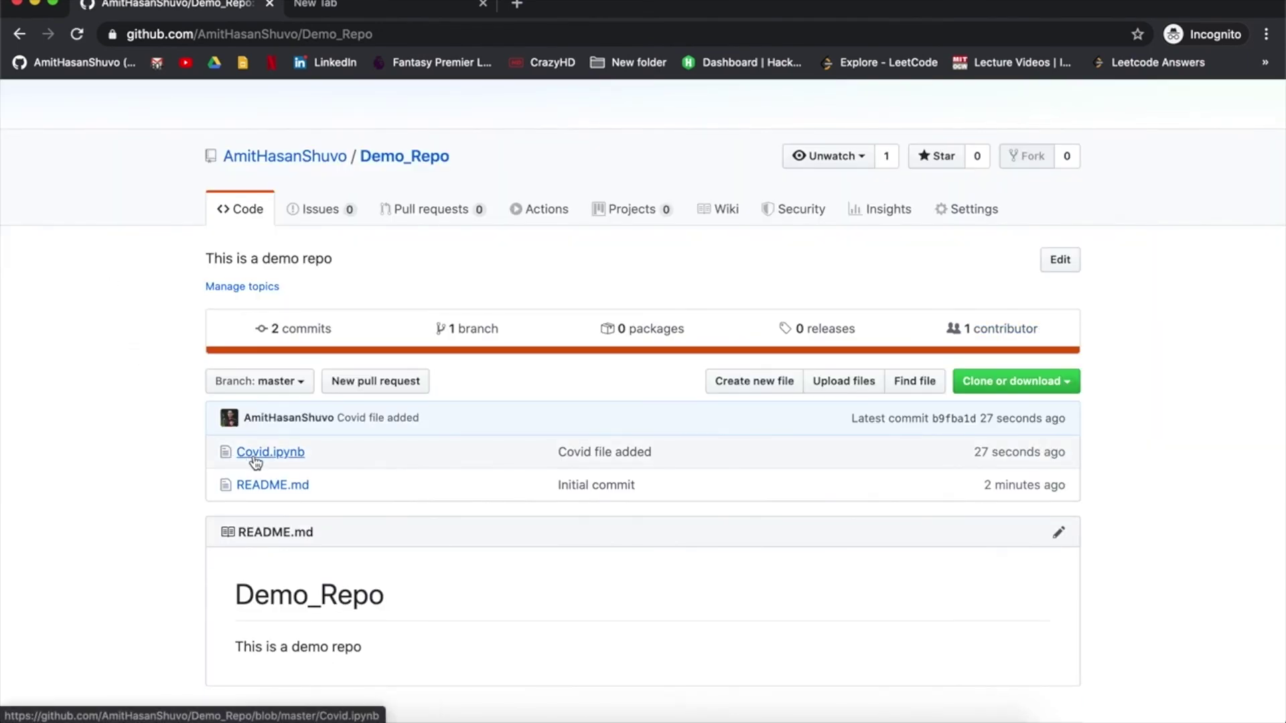
{"action": "left_click", "coordinate": [287, 454]}
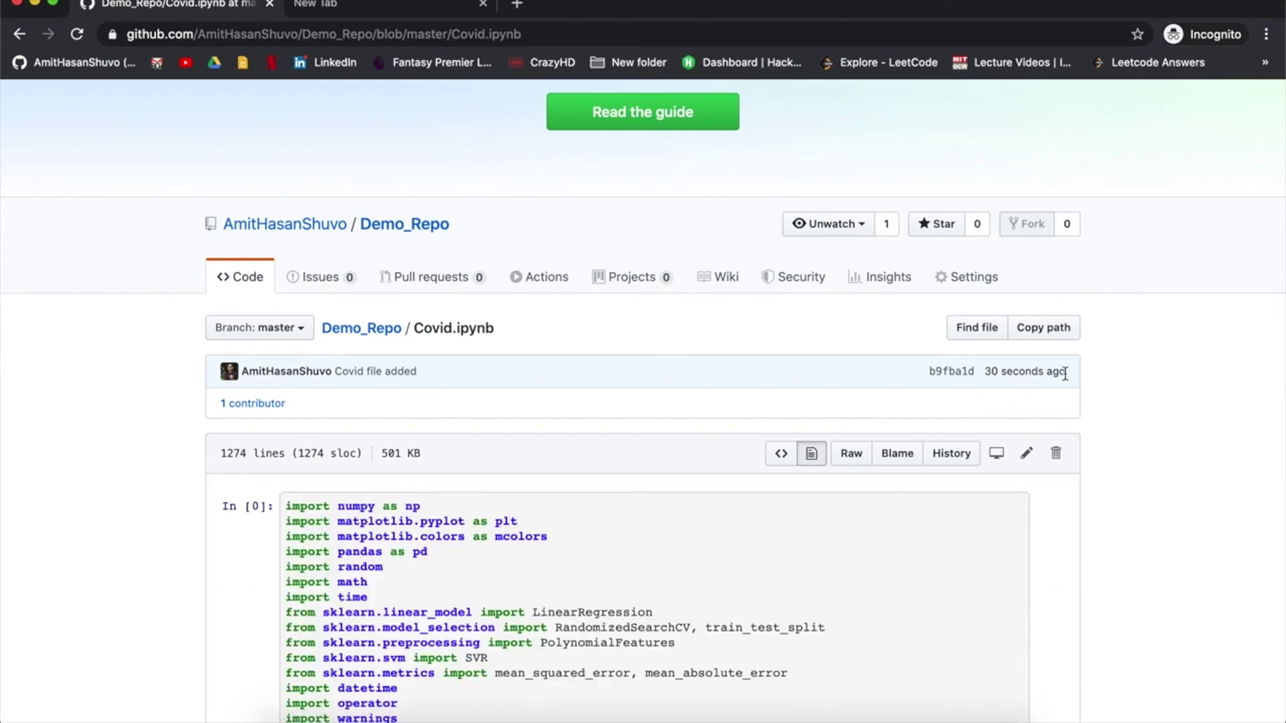
{"action": "scroll", "coordinate": [609, 533], "scroll_direction": "down", "scroll_amount": 10}
{"action": "scroll", "coordinate": [610, 533], "scroll_direction": "up", "scroll_amount": 10}
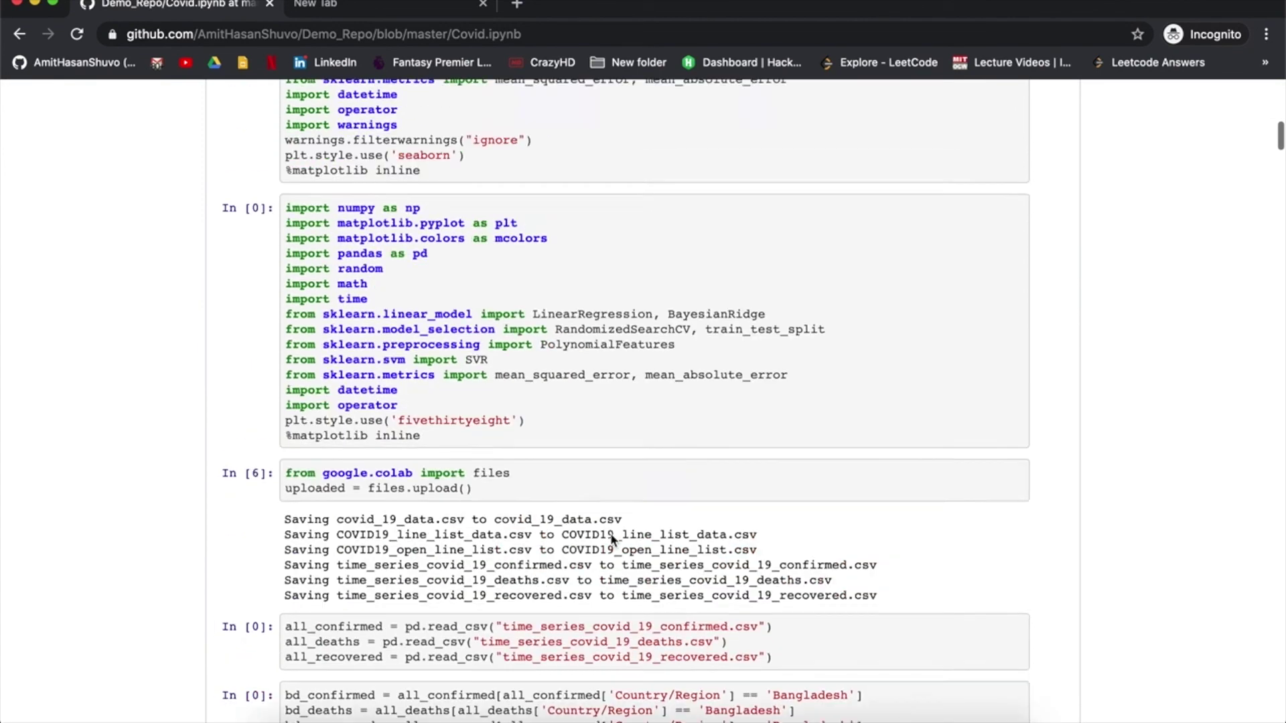